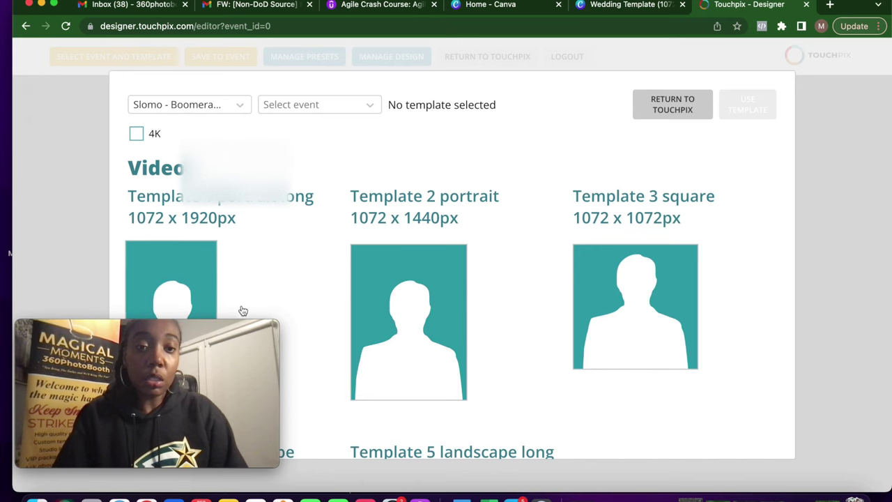
Step: Scroll through the Touchpix designer's template sizes, including the 1072 x 1072px square
scroll(246, 309, down, 3)
scroll(246, 309, up, 1)
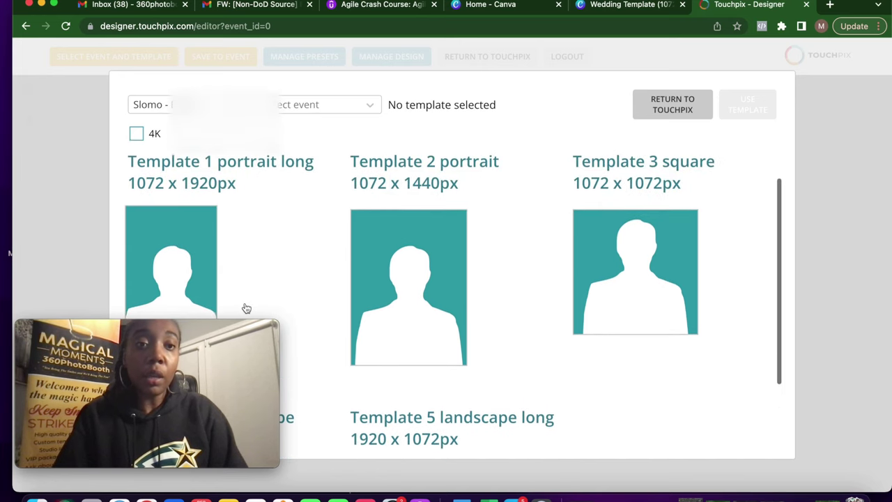
scroll(246, 309, down, 3)
scroll(246, 308, down, 1)
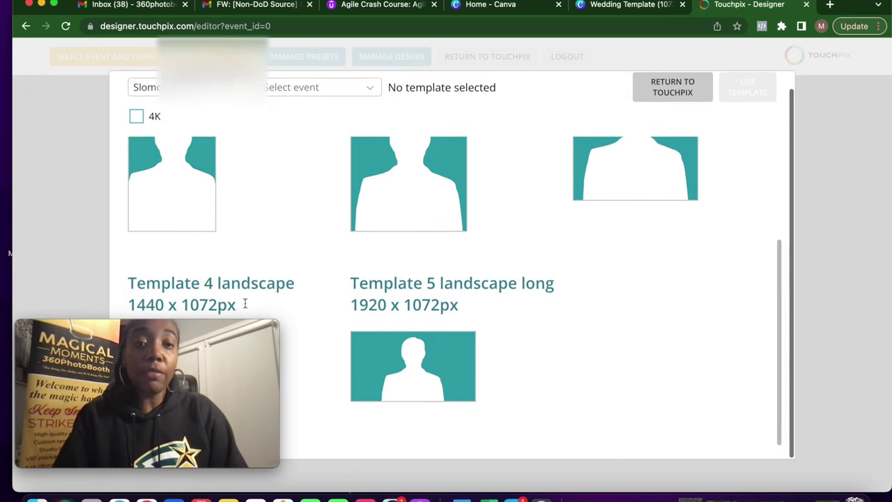
scroll(230, 249, up, 5)
scroll(230, 249, down, 2)
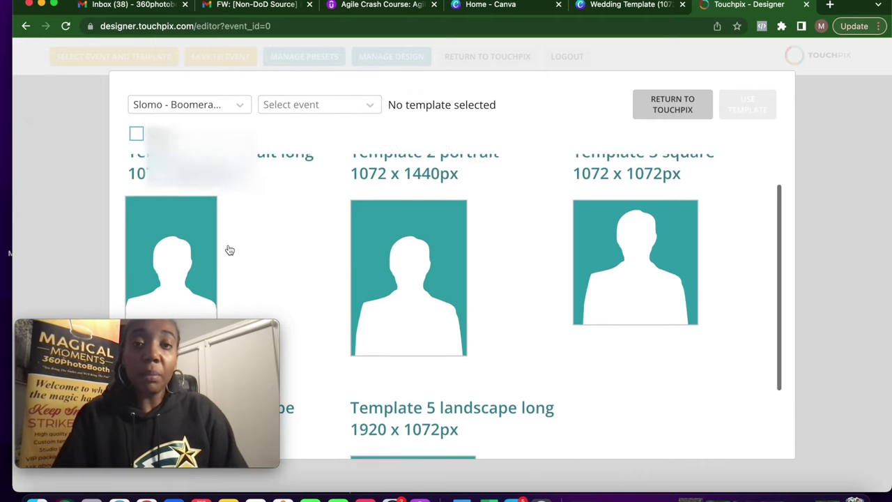
scroll(230, 249, up, 2)
scroll(230, 250, down, 1)
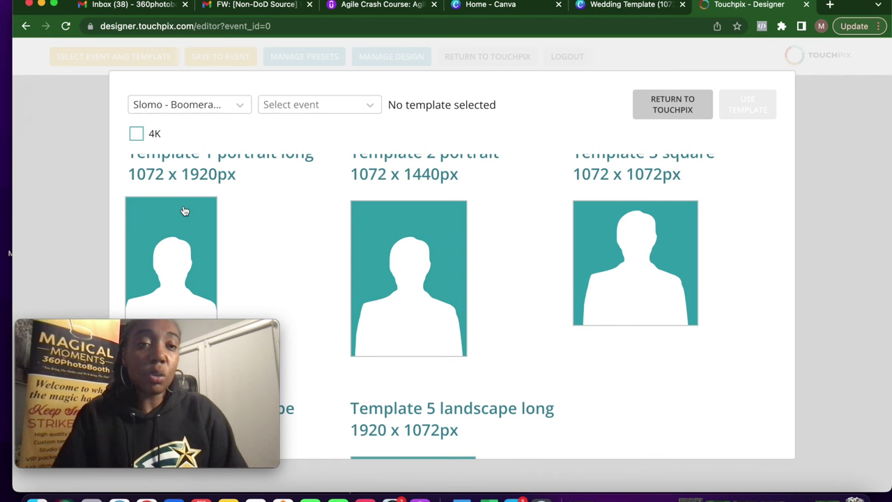
scroll(185, 210, down, 1)
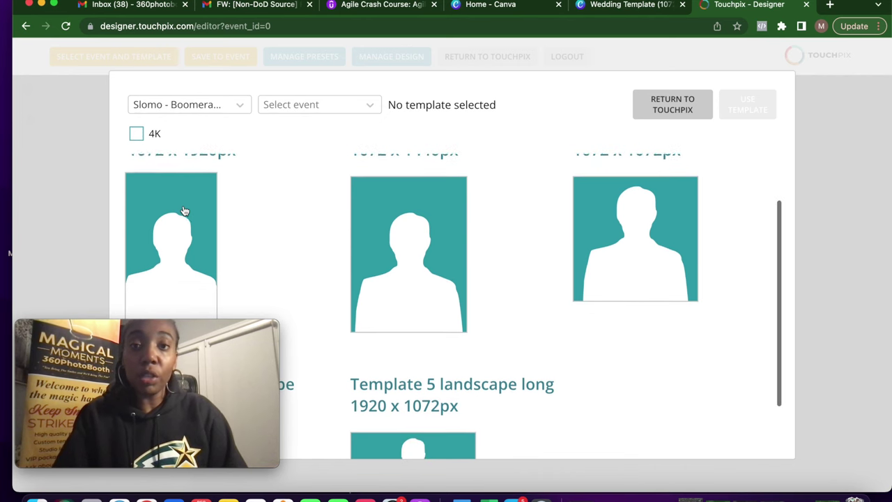
scroll(185, 210, up, 1)
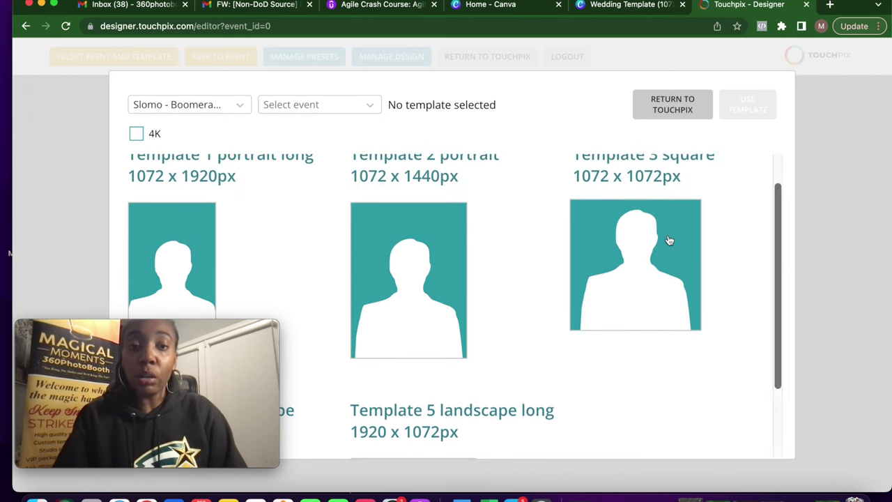
scroll(669, 240, down, 3)
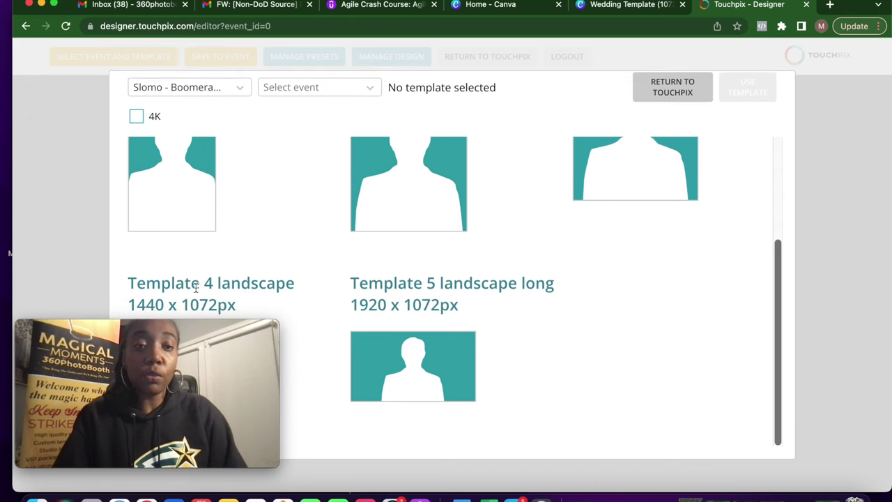
scroll(412, 290, up, 2)
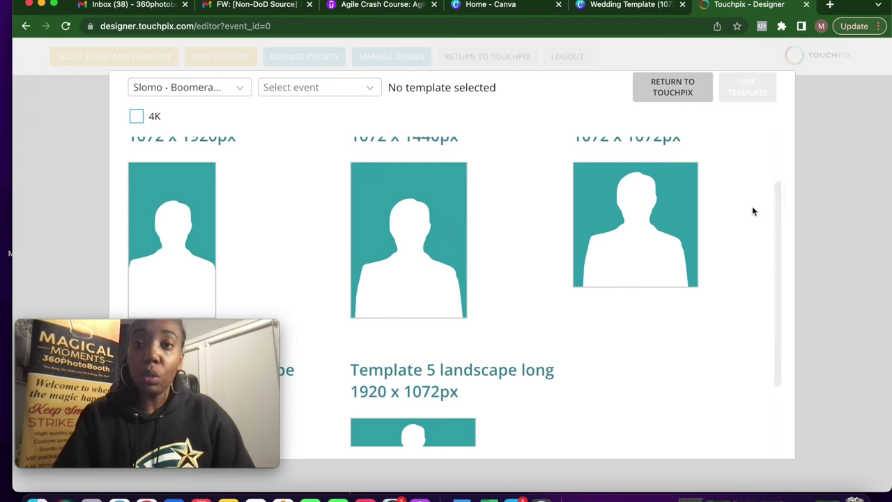
scroll(752, 211, up, 2)
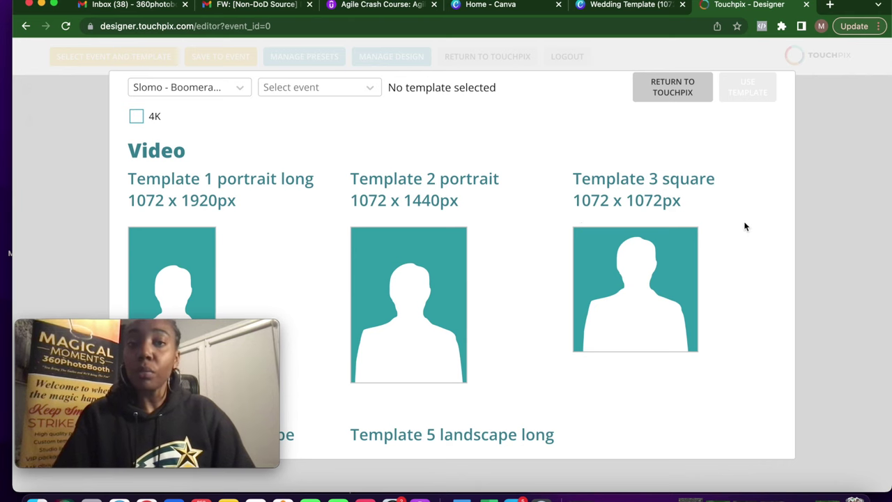
Step: Exit the Touchpix designer and return to the Canva home page
click(673, 88)
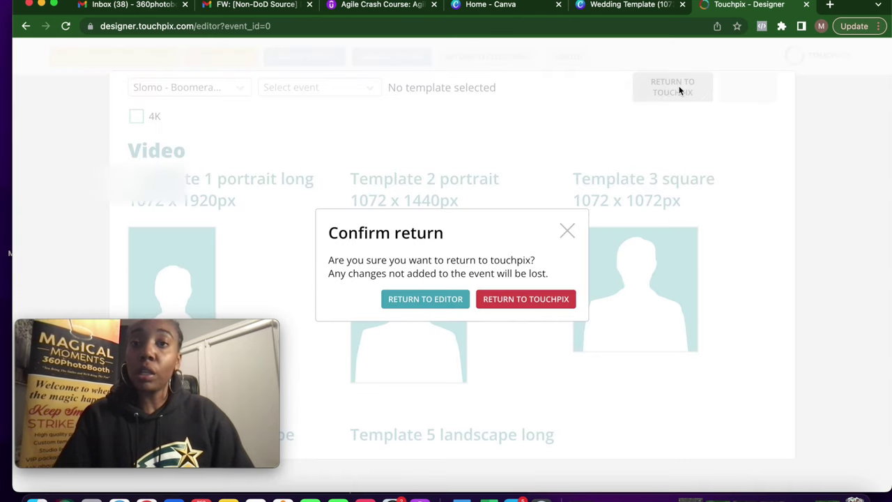
click(525, 300)
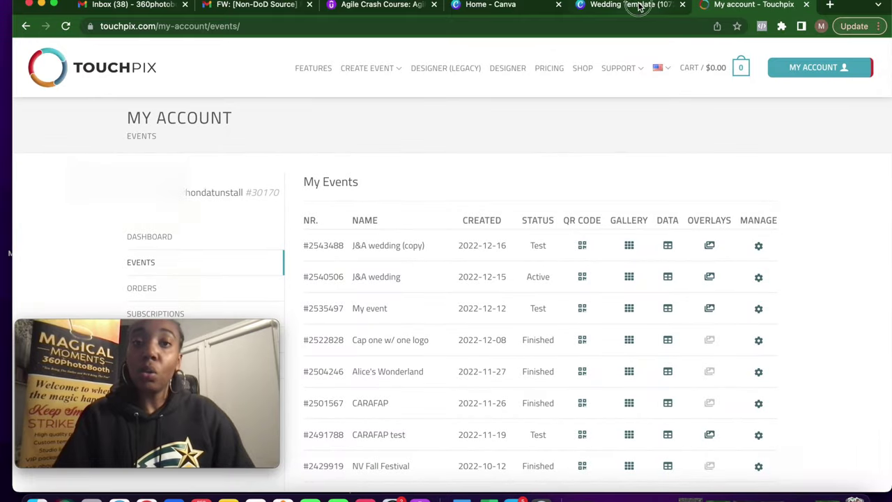
click(634, 6)
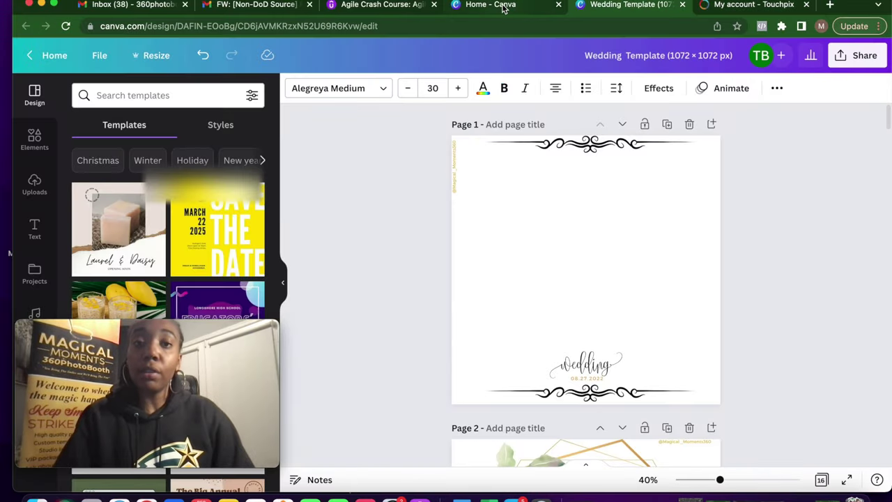
click(504, 6)
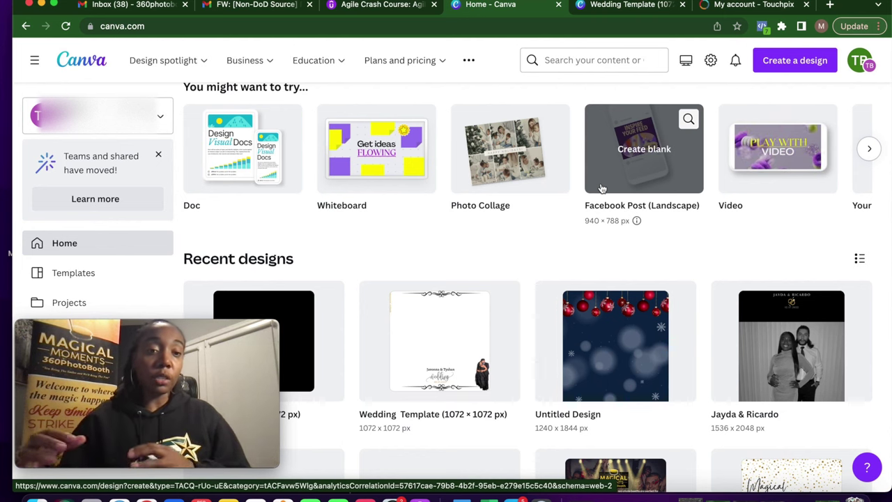
Step: Browse the Recent designs grid, then reopen the 1072 × 1072 px Wedding Template
scroll(556, 231, down, 1)
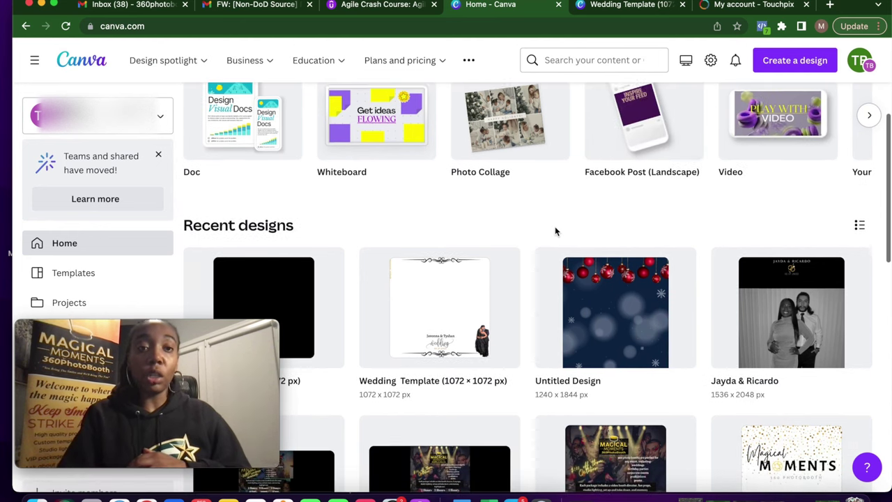
scroll(556, 231, down, 3)
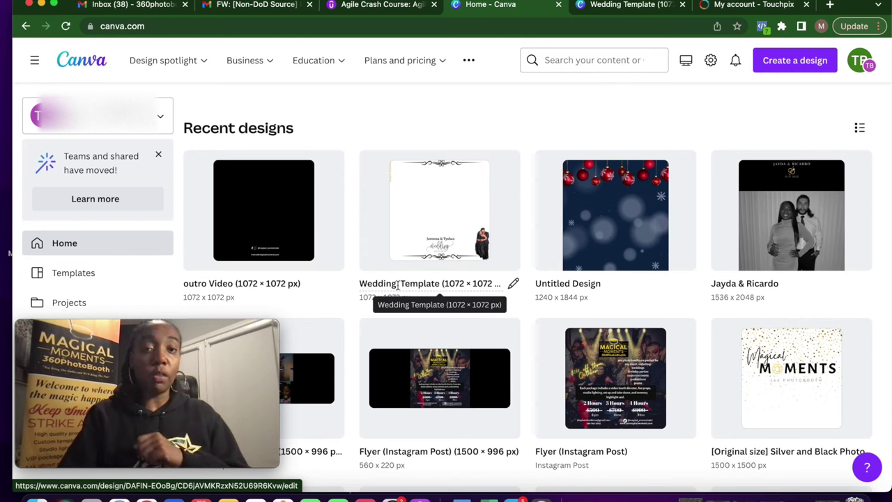
scroll(496, 286, down, 10)
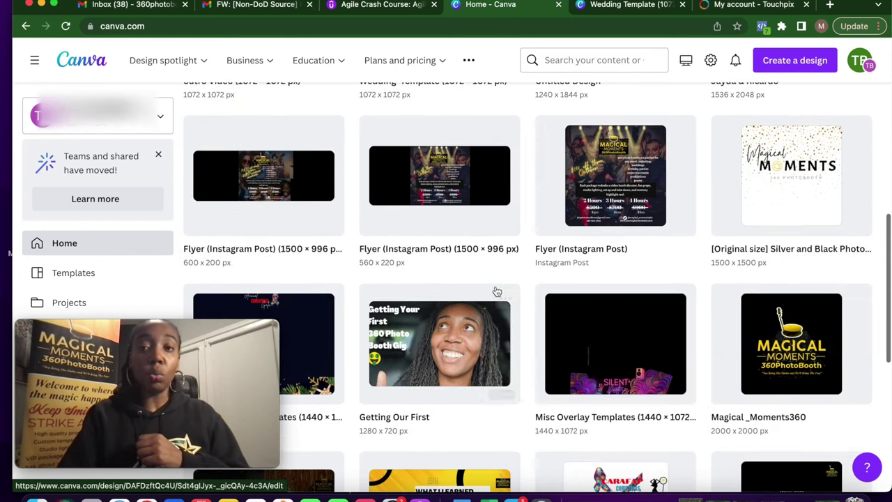
scroll(496, 292, down, 3)
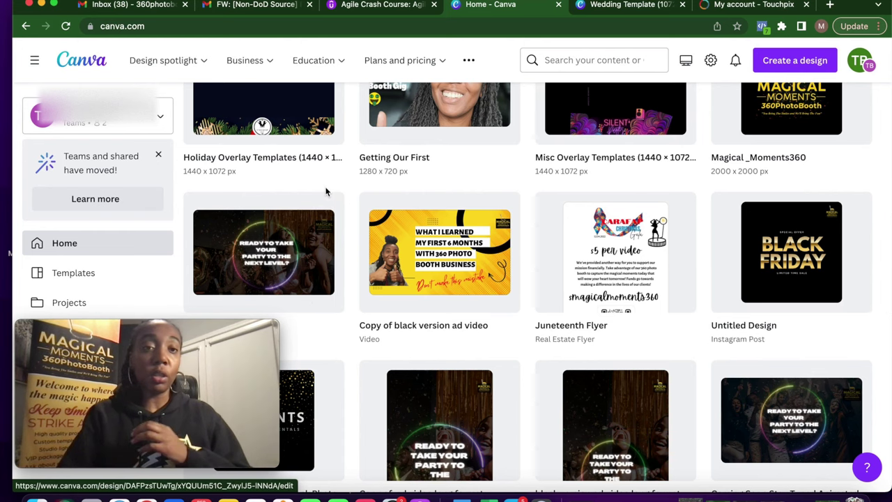
scroll(326, 192, down, 2)
scroll(326, 191, down, 1)
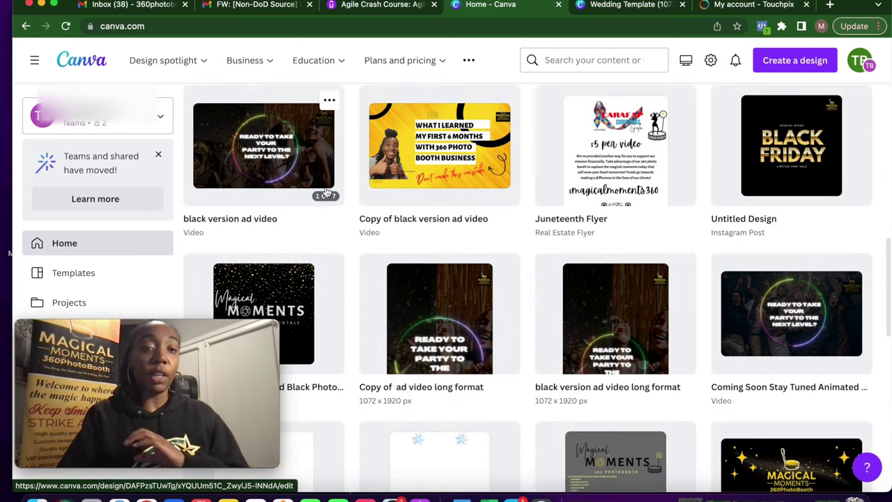
scroll(326, 191, up, 15)
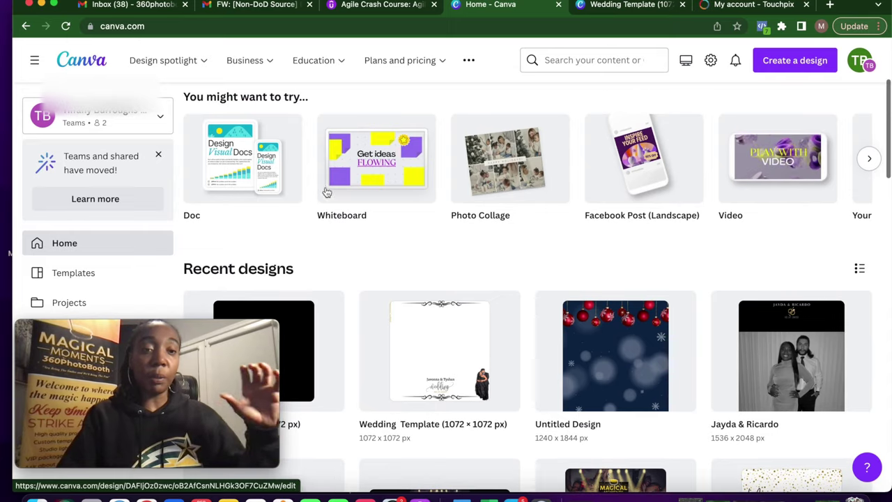
scroll(326, 191, up, 2)
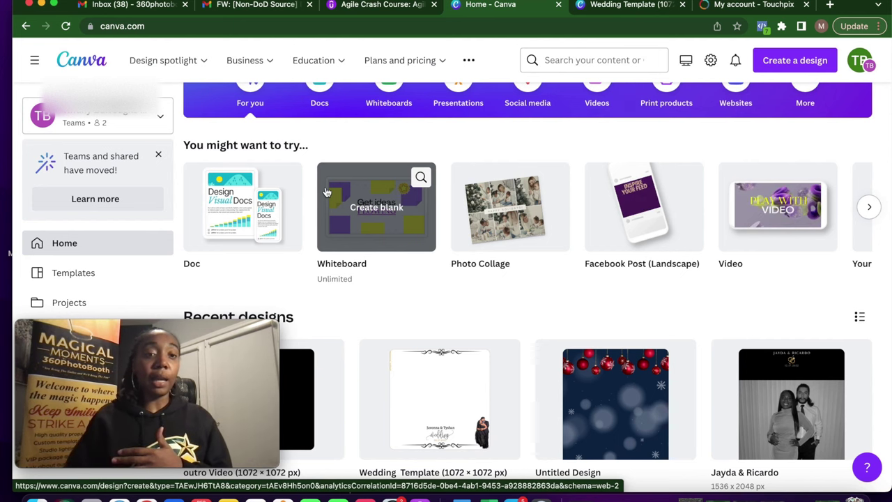
click(603, 5)
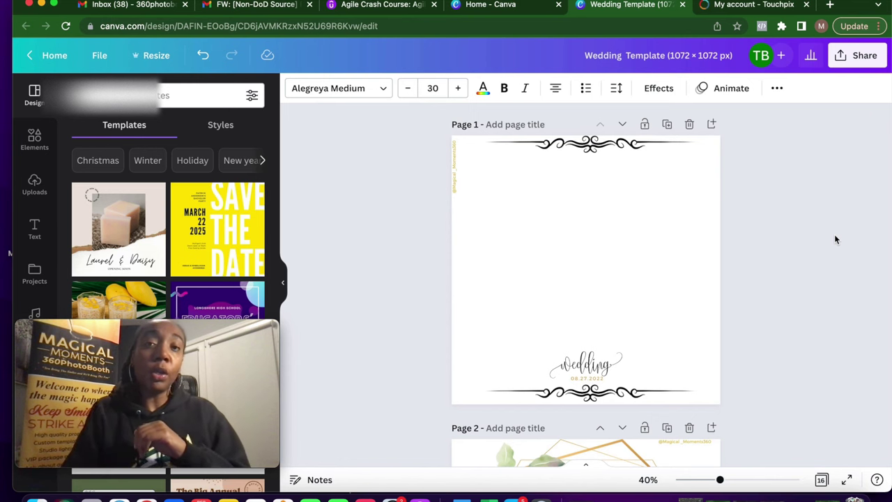
click(154, 55)
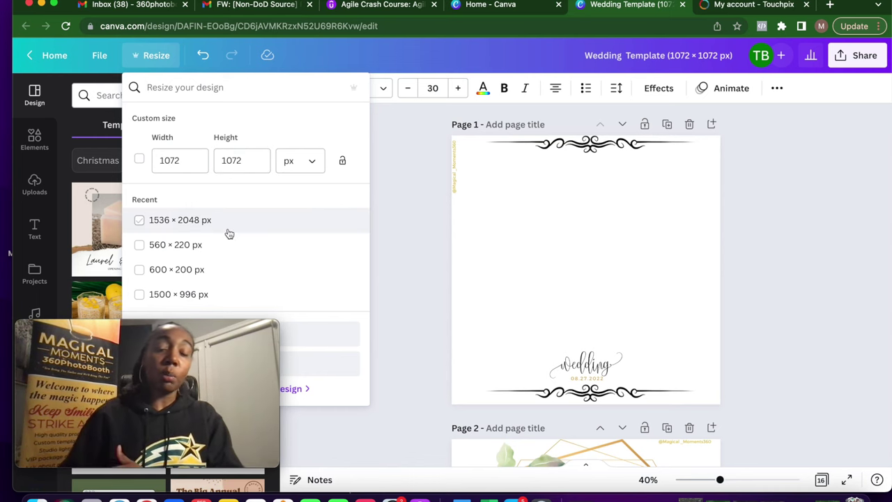
click(433, 180)
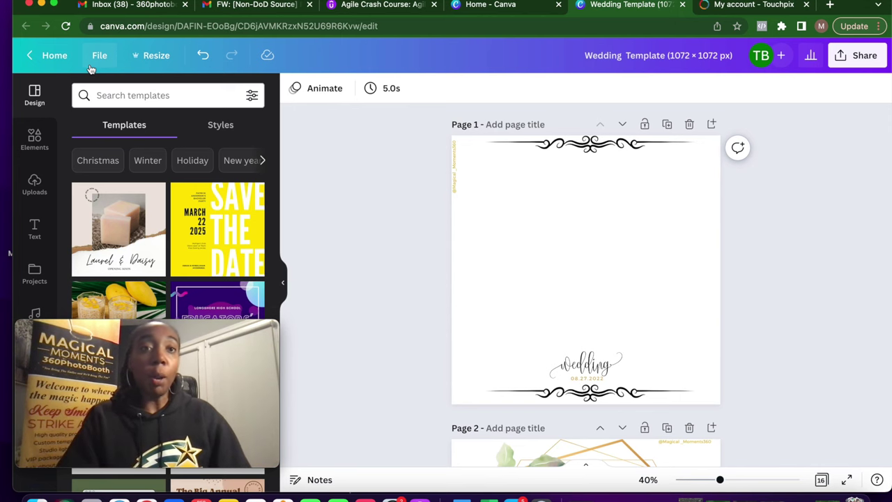
click(150, 60)
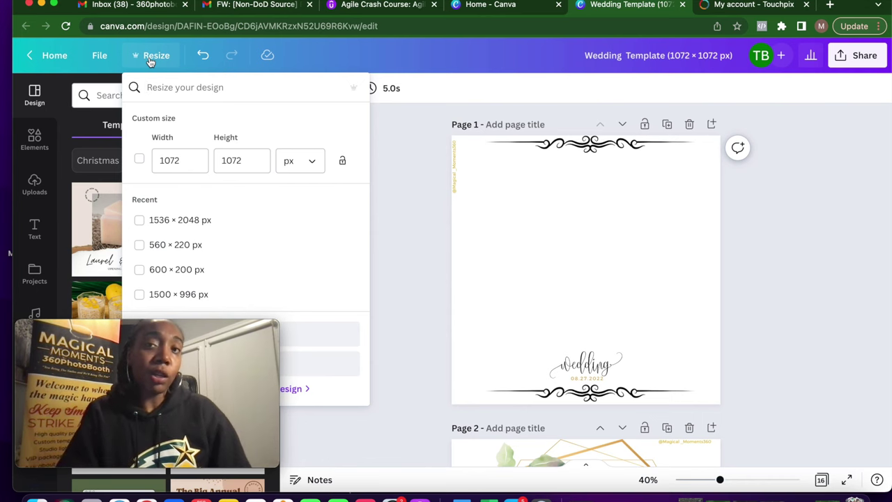
click(765, 241)
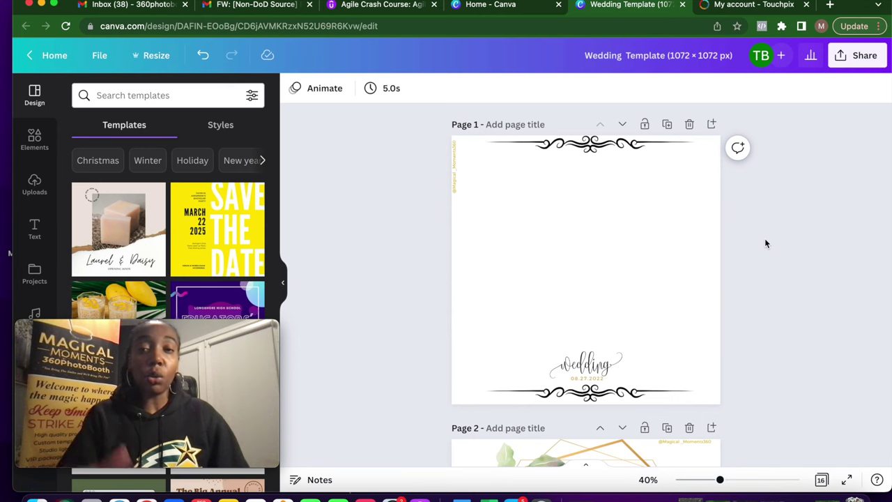
Step: Scroll the Wedding Template pages from page 2 down to page 12's floral monogram
scroll(766, 243, down, 2)
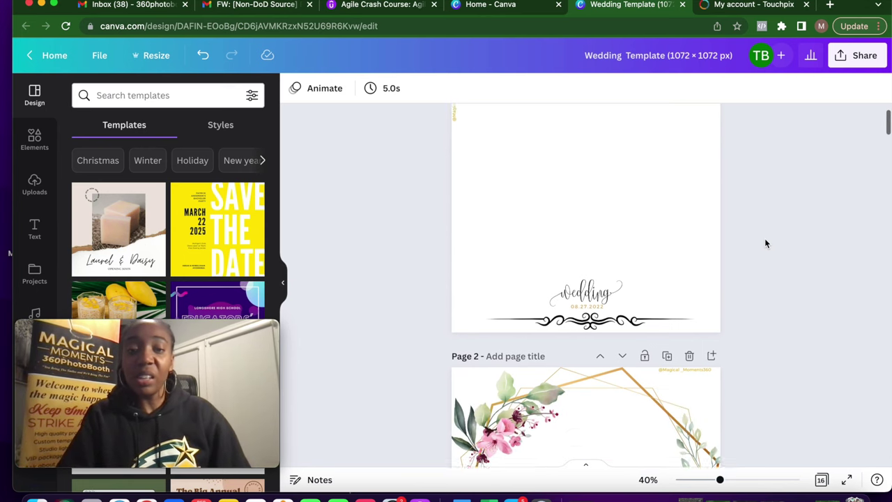
scroll(765, 243, down, 3)
scroll(765, 243, down, 3)
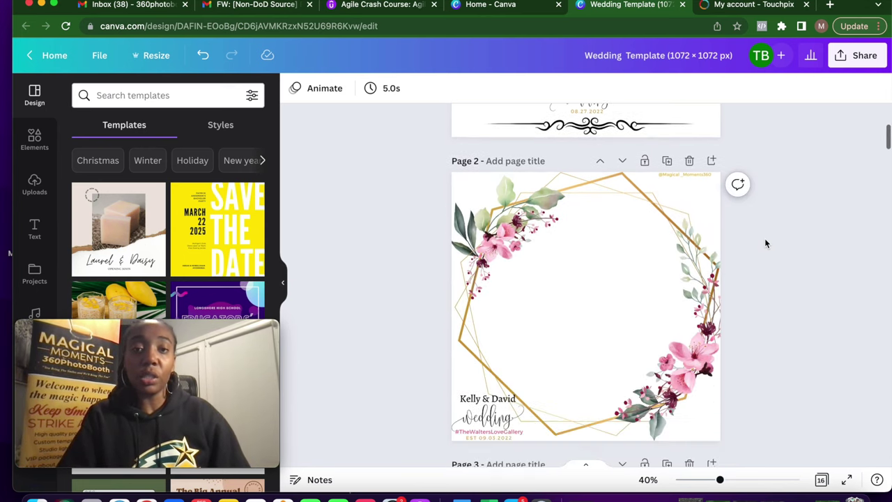
scroll(766, 242, down, 5)
scroll(765, 243, up, 8)
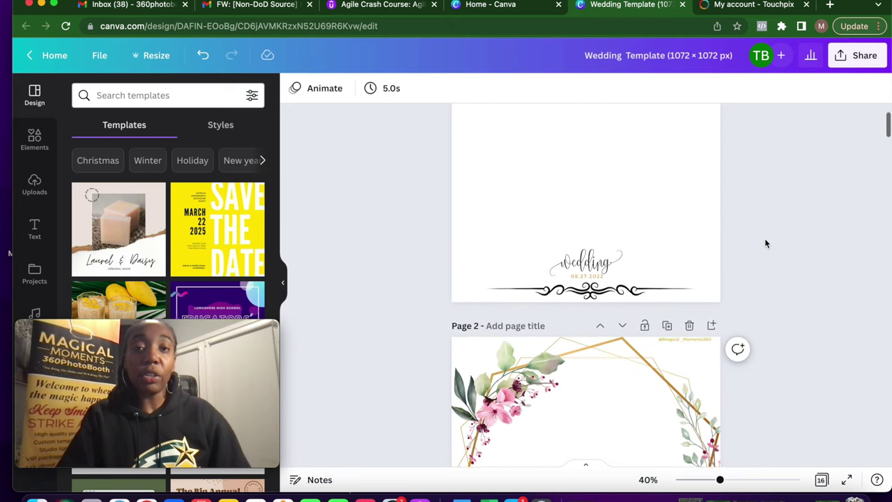
scroll(765, 242, up, 2)
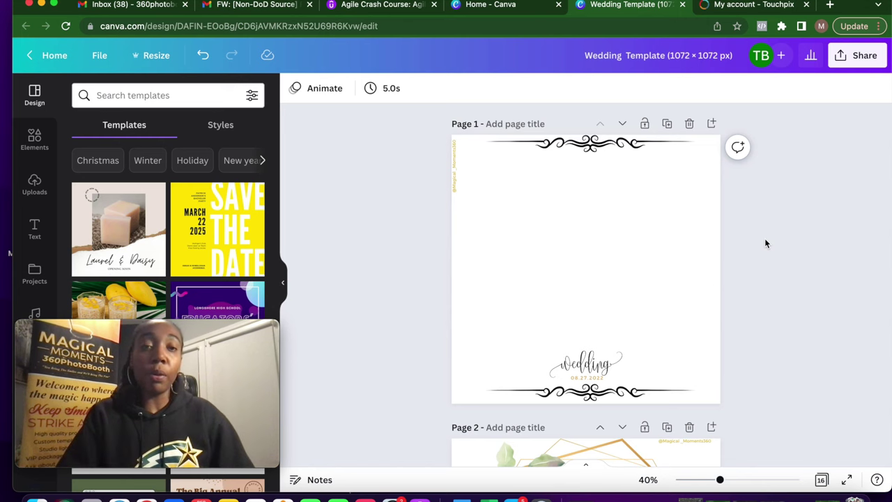
scroll(765, 242, down, 4)
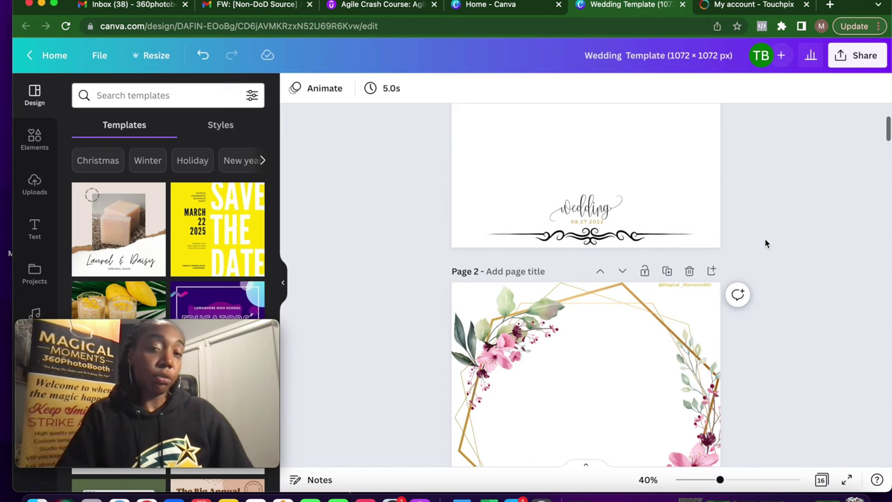
scroll(764, 243, down, 2)
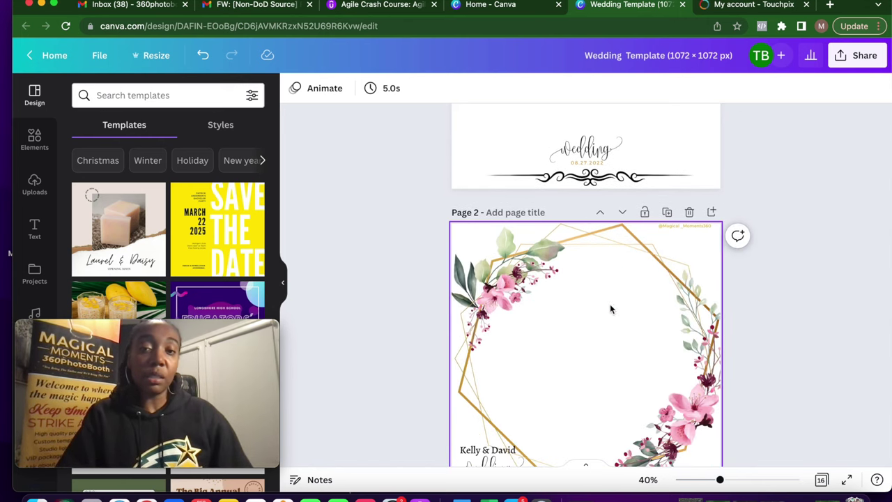
scroll(610, 309, down, 3)
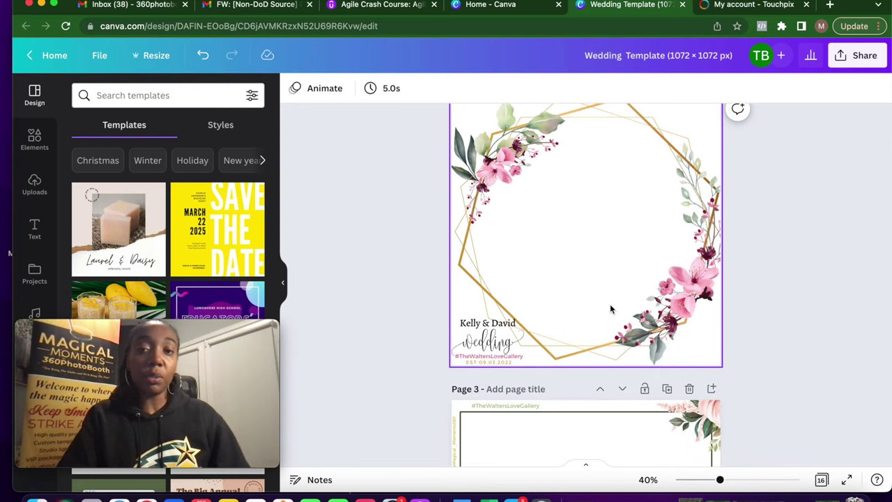
scroll(610, 309, down, 7)
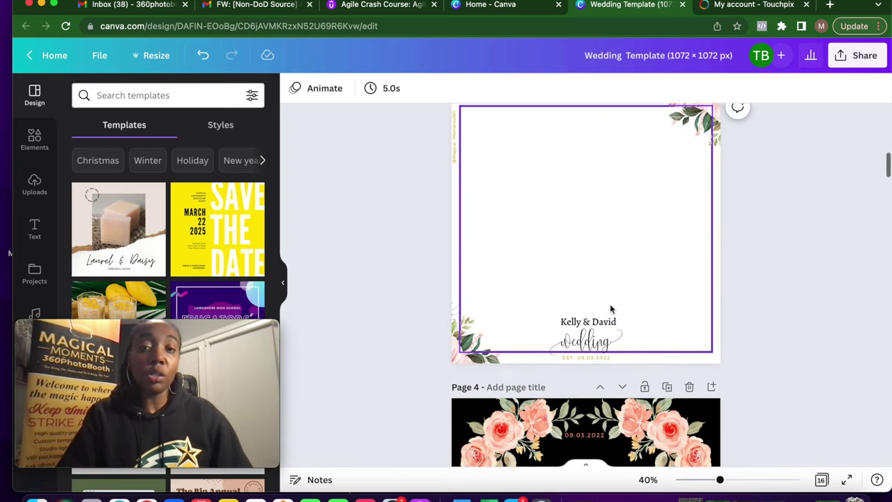
scroll(610, 309, down, 15)
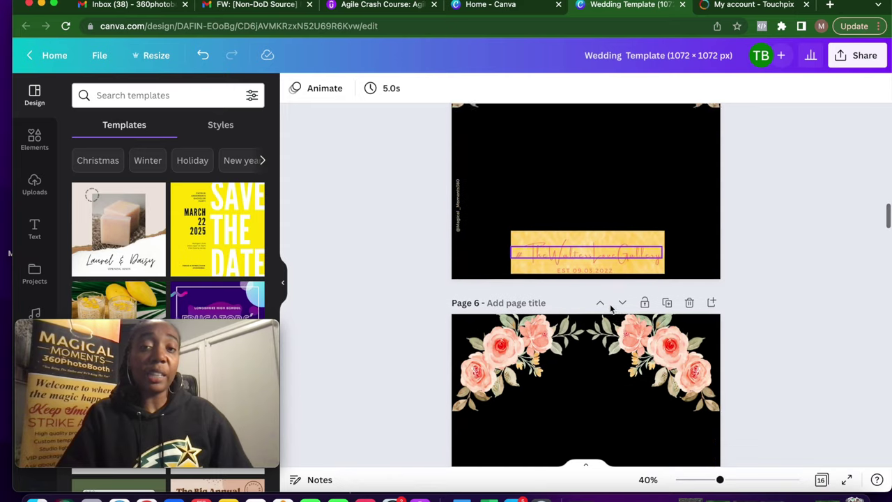
scroll(611, 309, down, 1)
scroll(610, 309, down, 7)
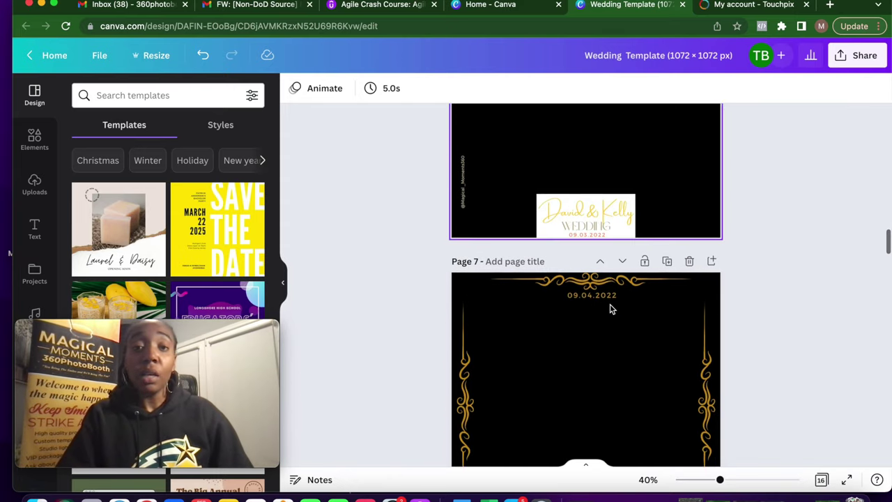
scroll(611, 309, down, 15)
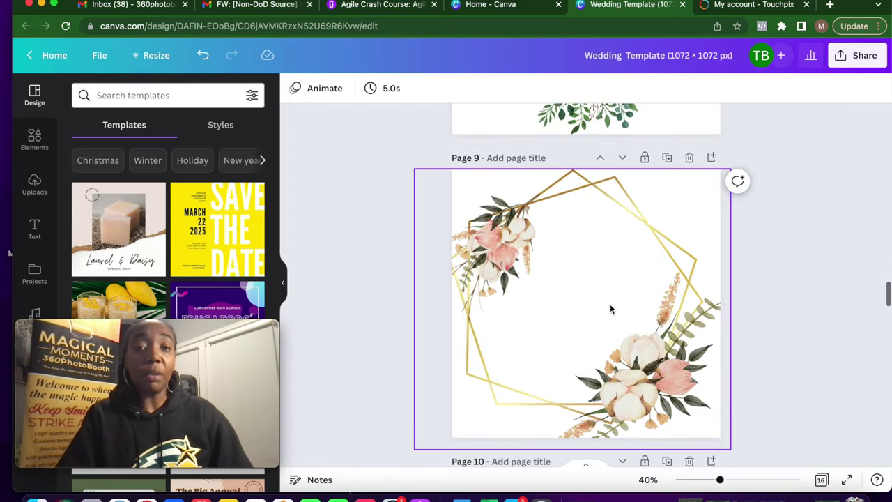
scroll(611, 309, down, 15)
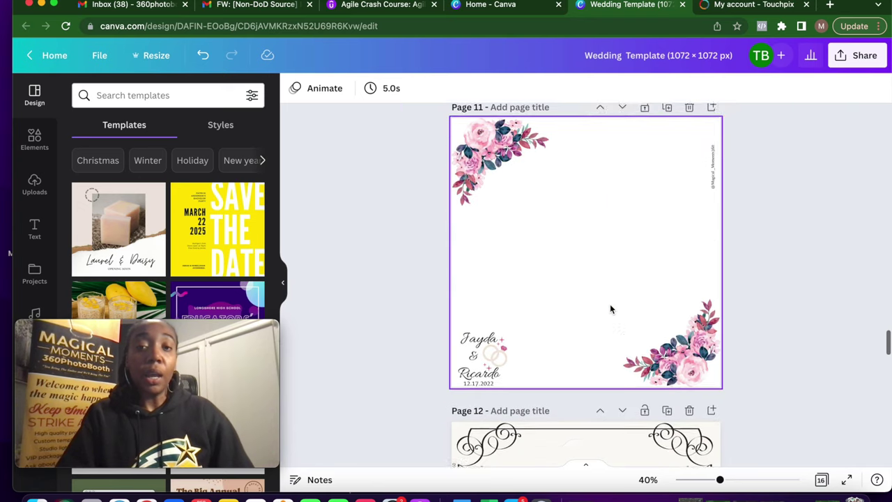
scroll(611, 309, down, 7)
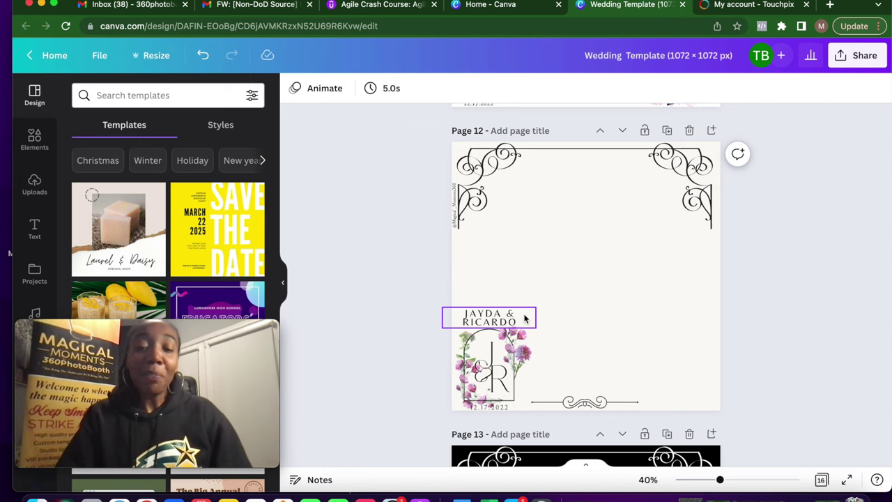
Step: Enlarge the ER monogram text on page 12 and move it up over the flowers
click(484, 335)
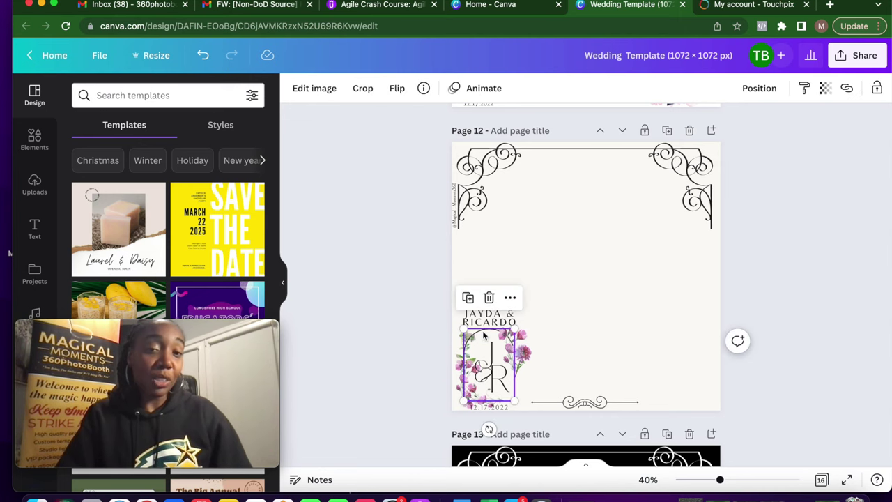
click(490, 352)
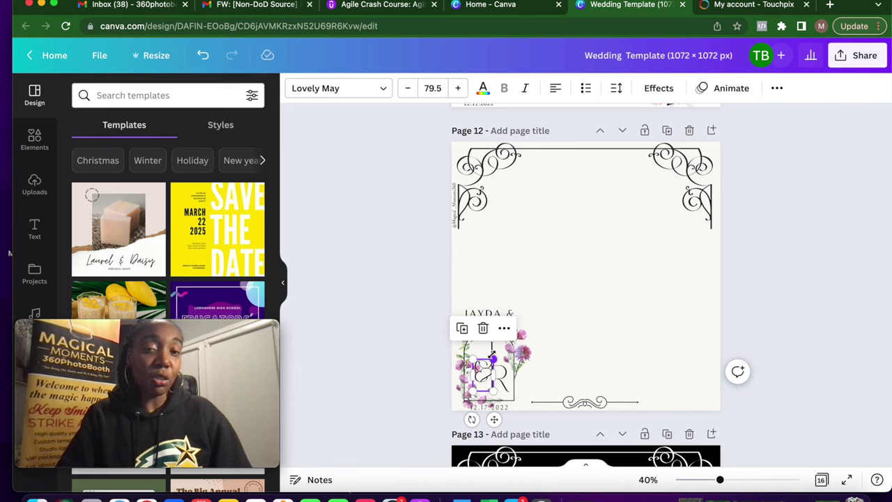
drag(490, 352, 507, 375)
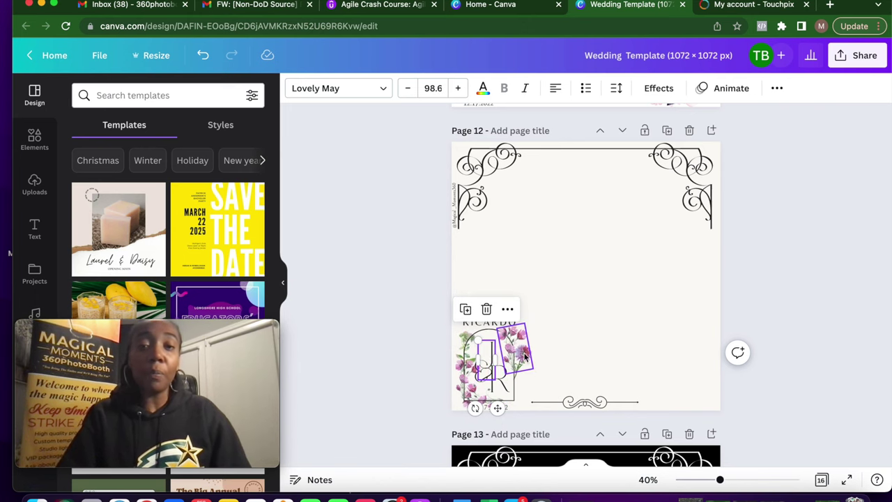
drag(482, 368, 518, 339)
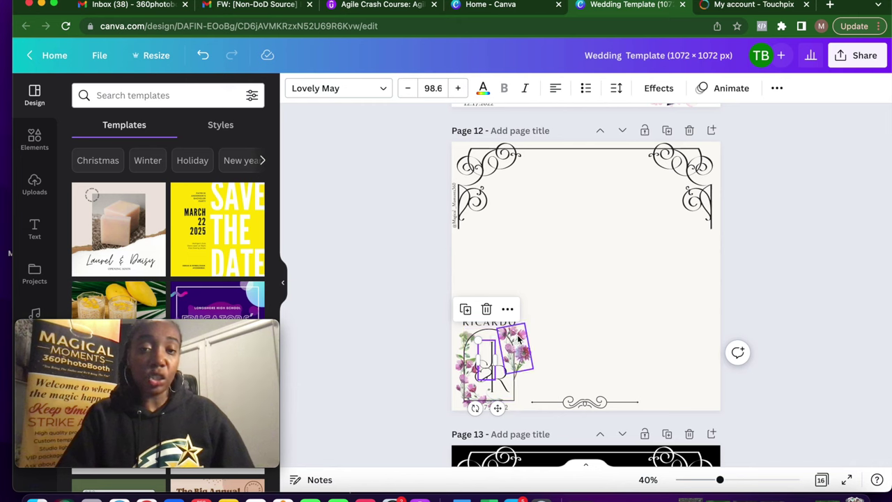
Step: Select the floral image and top border, then bring up System Preferences
click(518, 338)
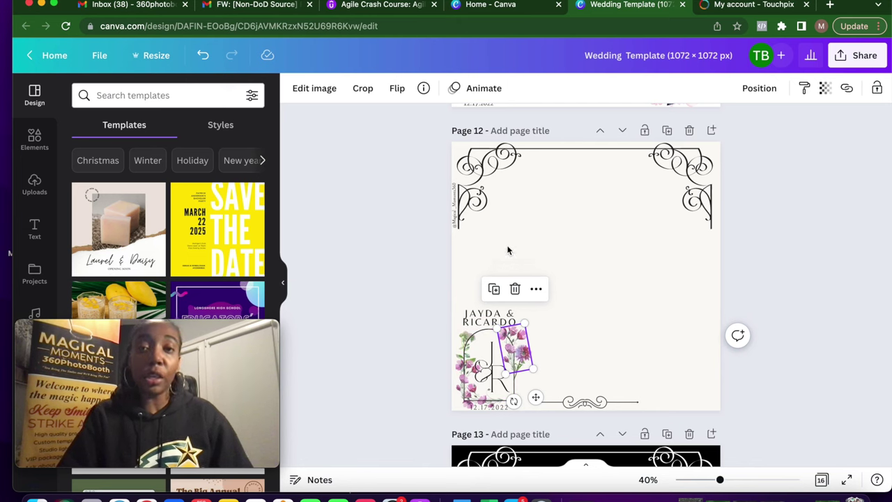
click(492, 217)
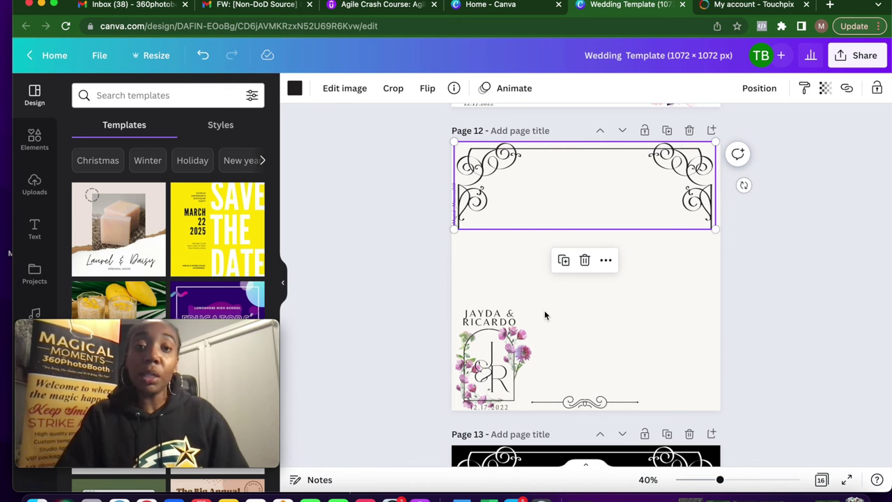
click(392, 497)
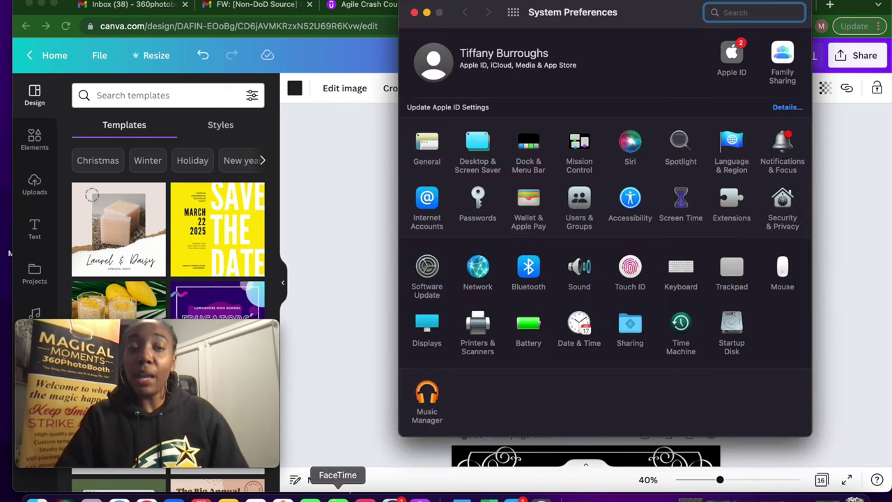
Step: Minimize System Preferences and start a custom-size 1072 × 1072 px design from Canva's home page
click(427, 12)
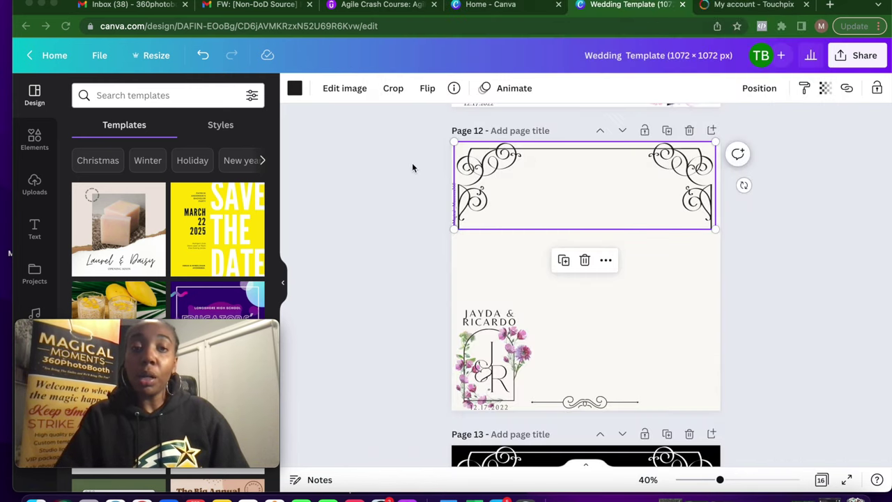
click(532, 10)
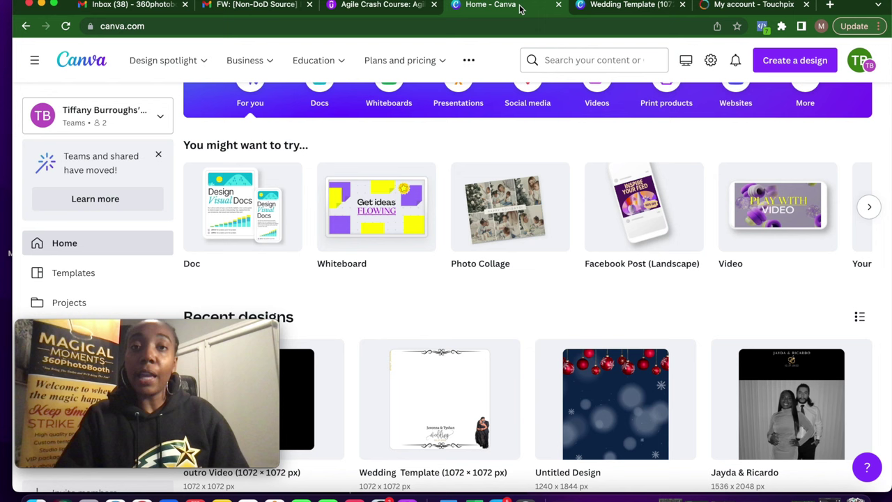
click(793, 63)
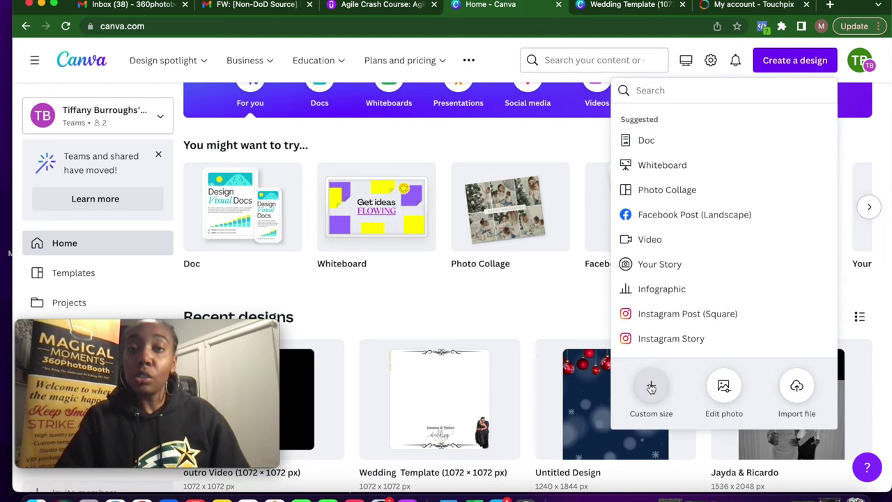
click(651, 387)
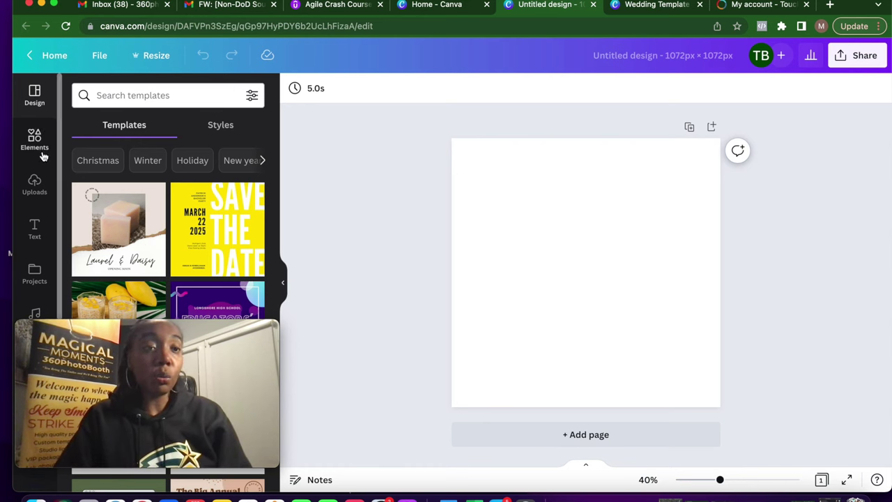
Step: Search the design templates filtered to the New year category
mouse_move(135, 328)
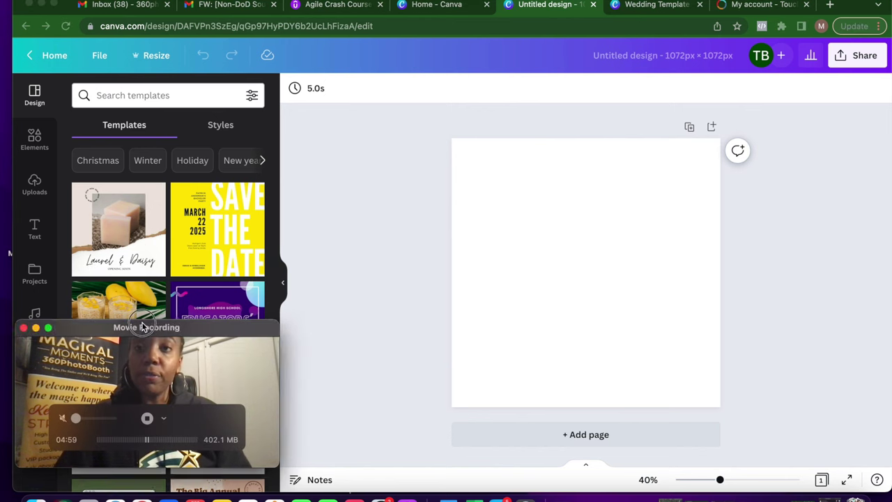
drag(142, 327, 709, 3)
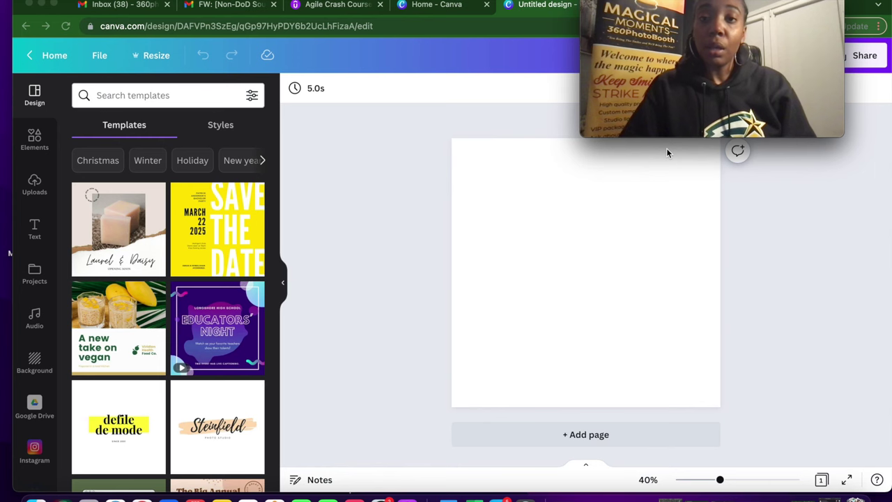
mouse_move(670, 104)
drag(697, 3, 713, 7)
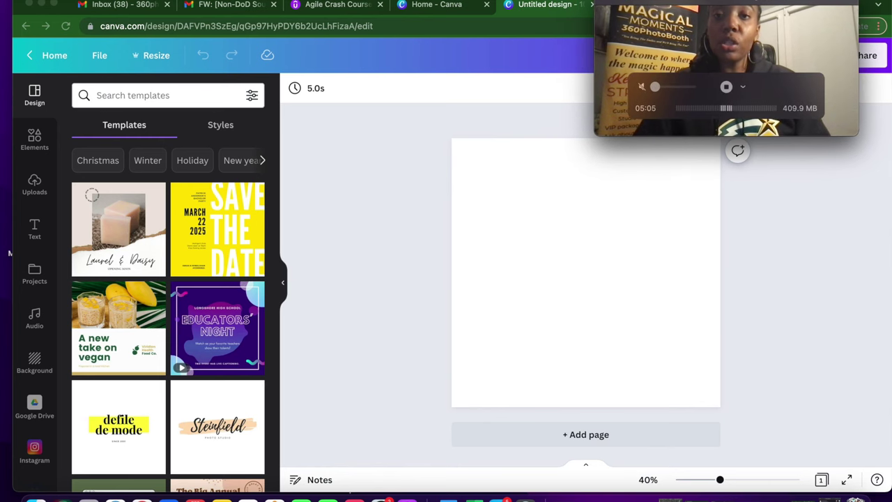
click(116, 95)
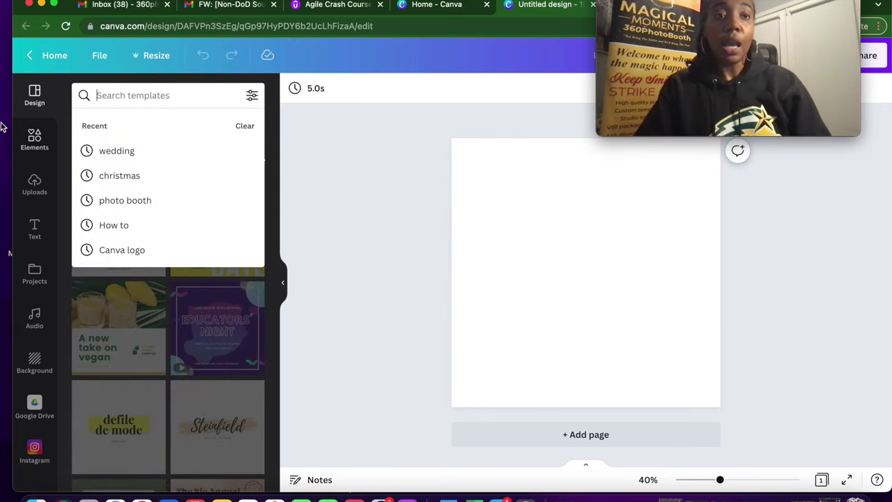
click(361, 166)
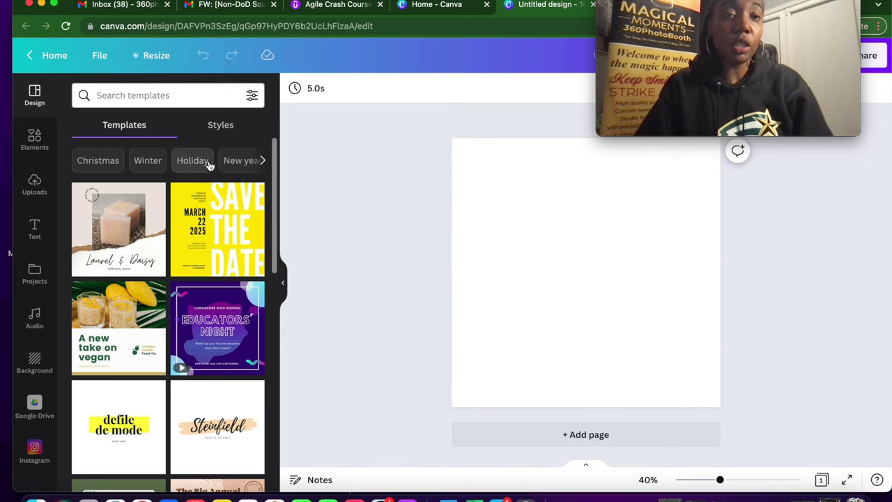
click(263, 161)
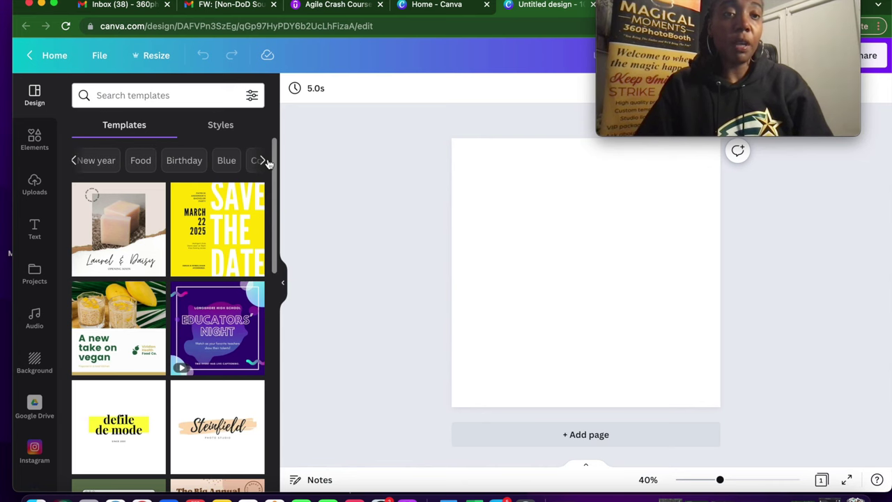
click(96, 160)
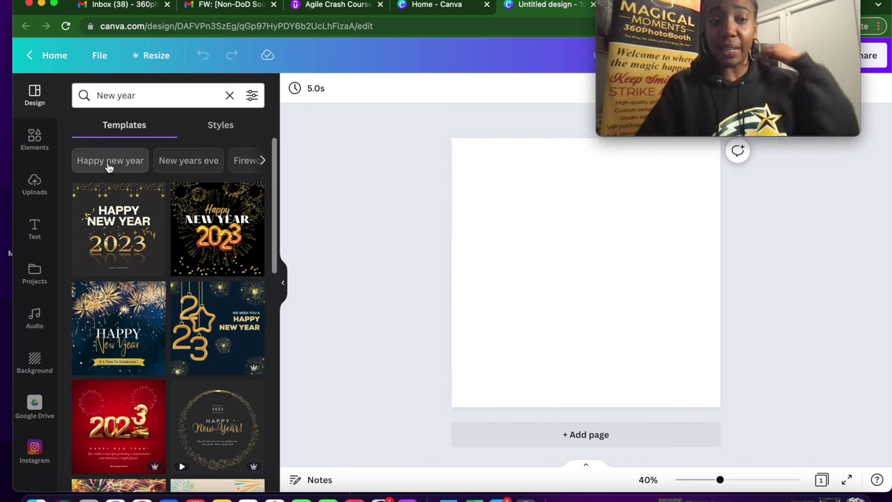
Step: Apply the black-and-gold Happy New Year 2023 fireworks template
scroll(139, 279, down, 5)
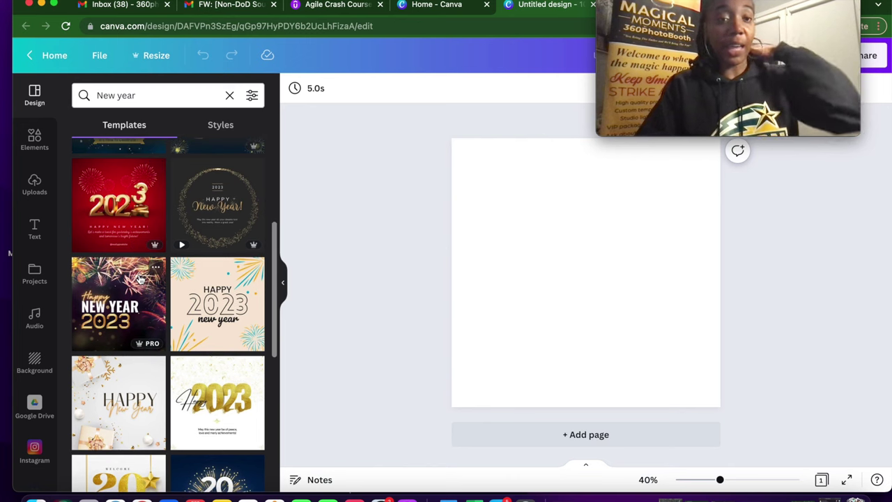
scroll(139, 279, up, 5)
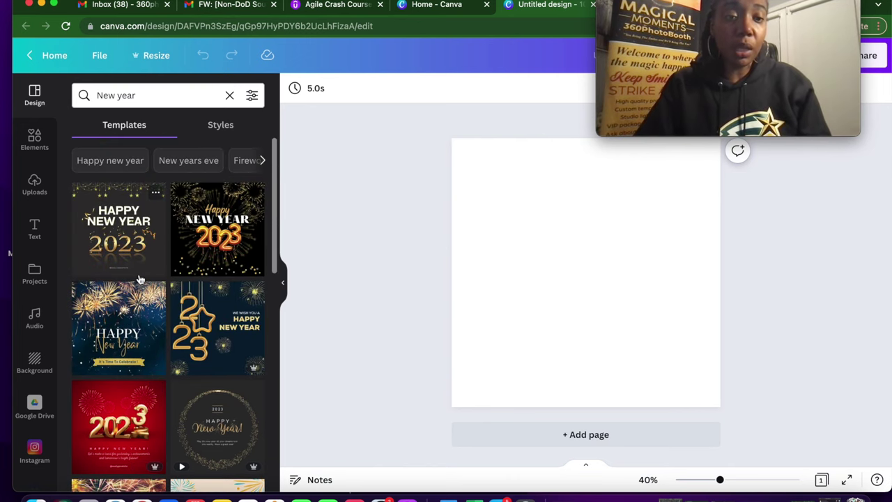
scroll(143, 314, down, 6)
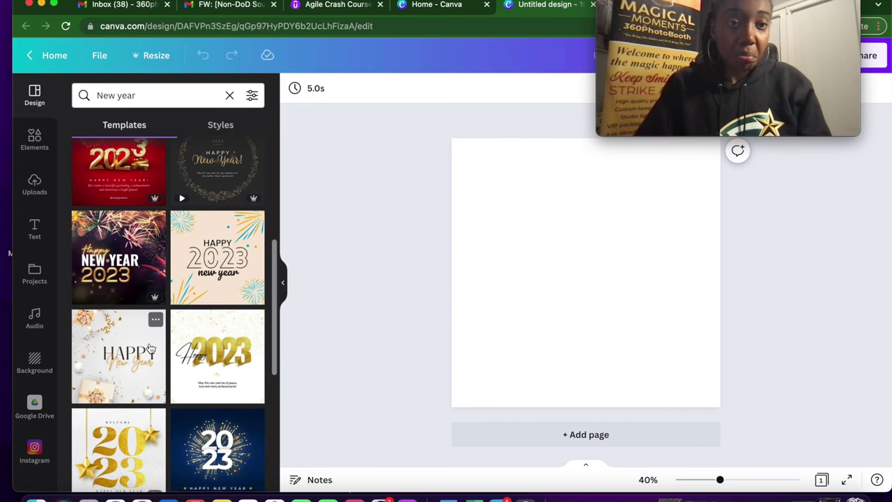
scroll(150, 347, down, 5)
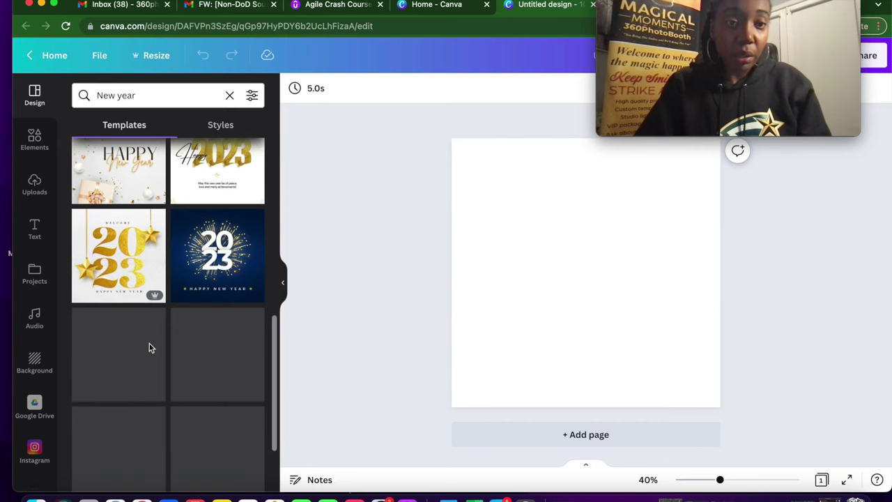
scroll(148, 347, down, 3)
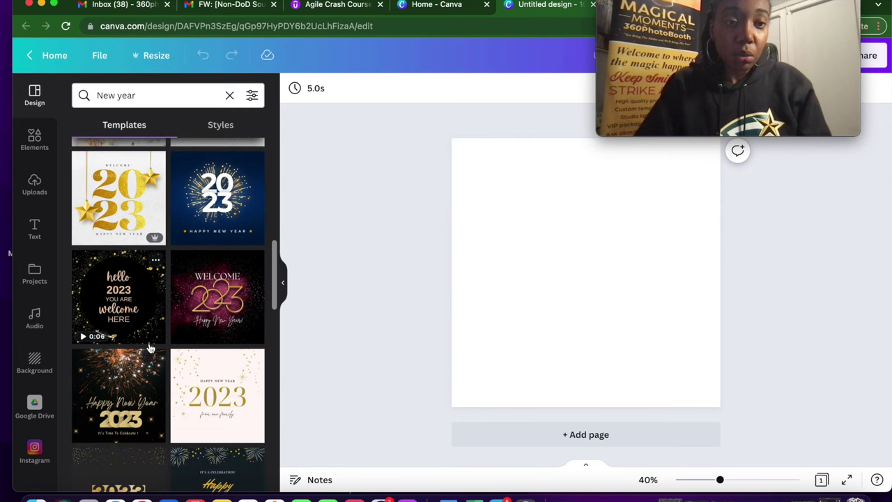
scroll(148, 347, up, 5)
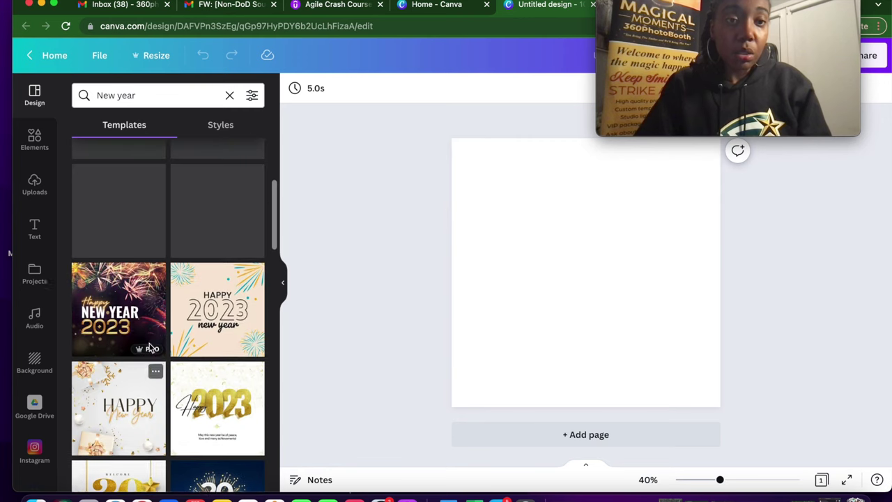
scroll(149, 346, up, 5)
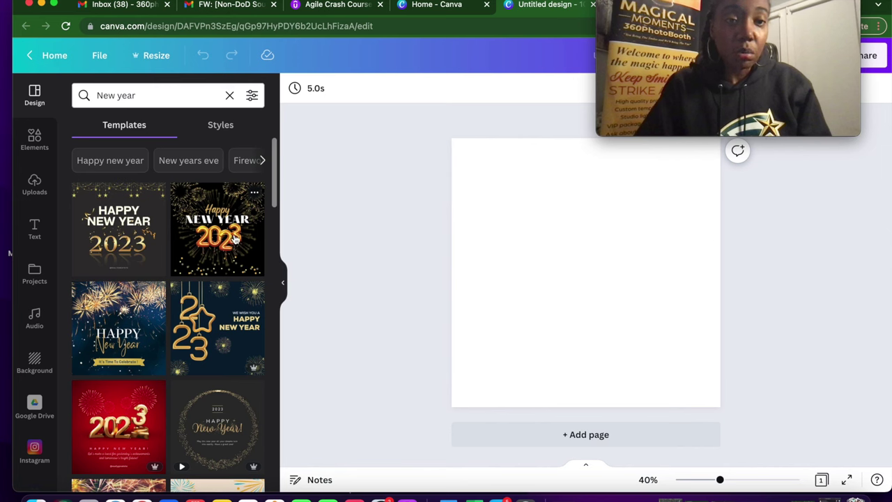
click(126, 230)
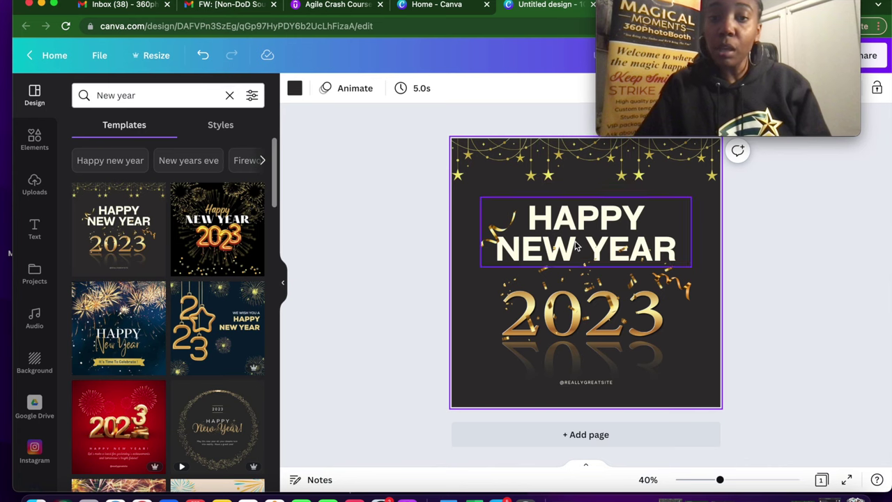
Step: Move the 2023 graphic up over NEW YEAR and rotate the website credit 90° along the left edge
click(591, 301)
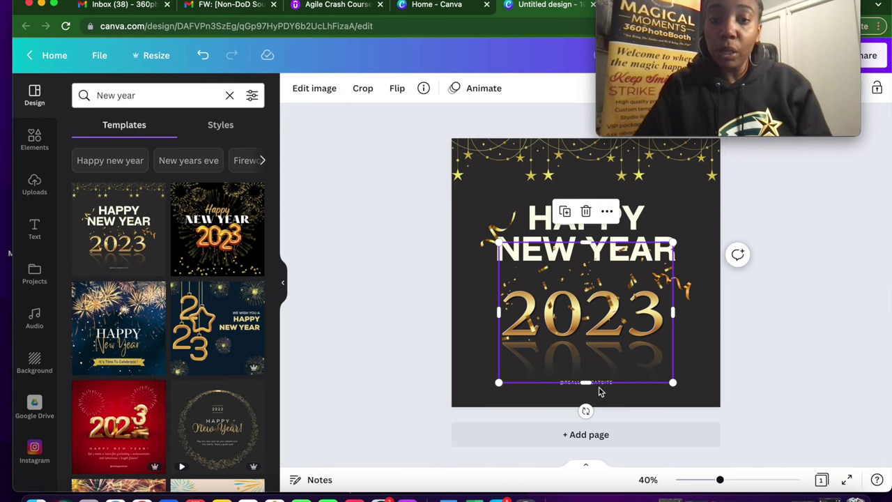
drag(598, 340, 595, 291)
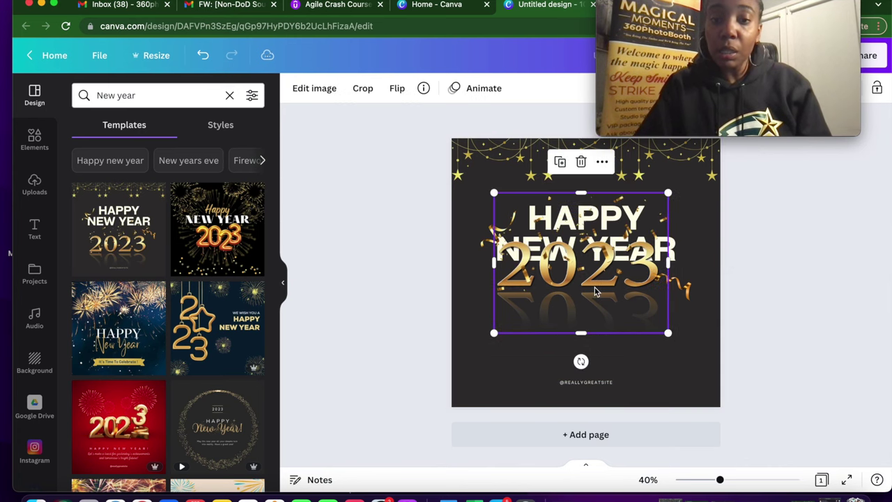
click(584, 381)
drag(583, 381, 502, 365)
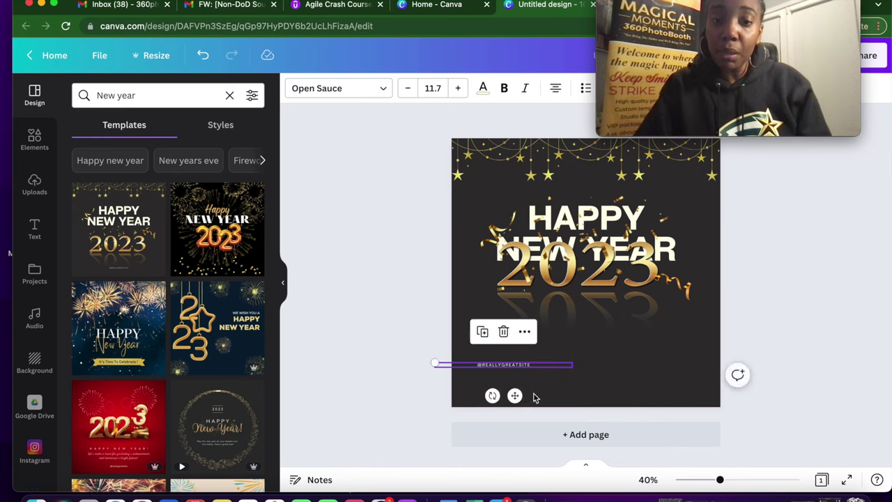
drag(493, 395, 429, 267)
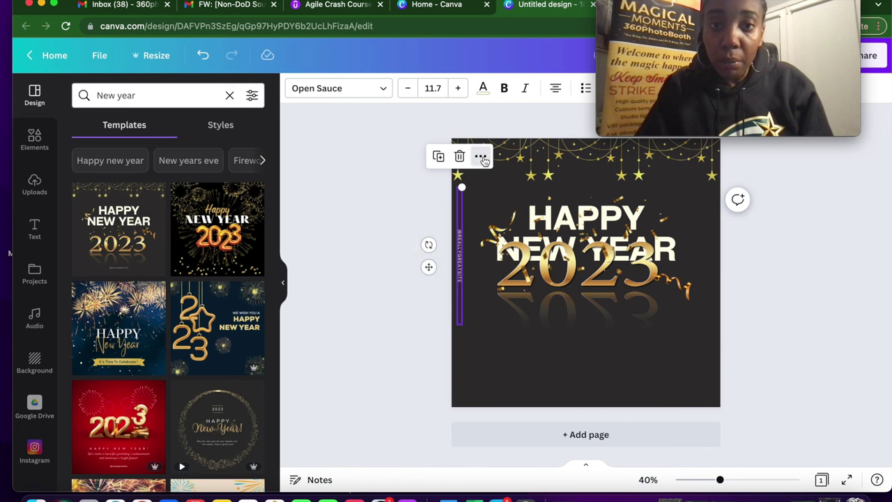
click(481, 158)
click(392, 188)
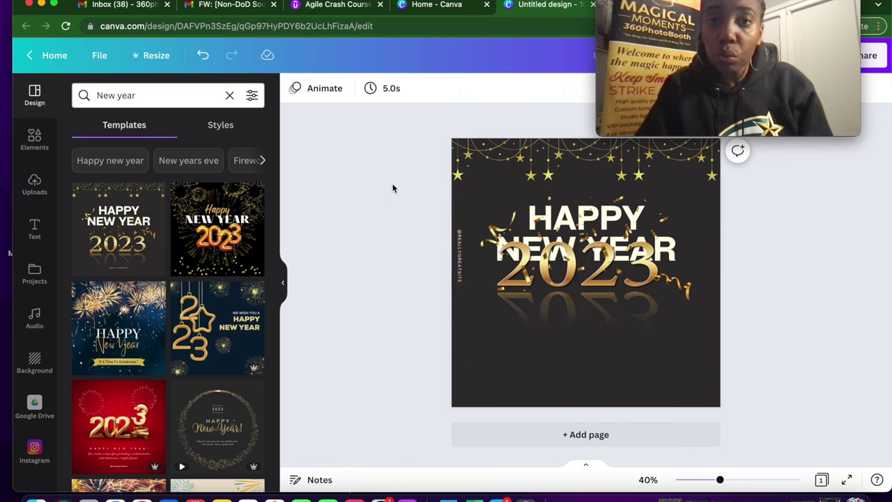
Step: Shrink HAPPY NEW YEAR to 41.1 and the 2023 graphic, stacking them at bottom centre
drag(463, 274, 460, 267)
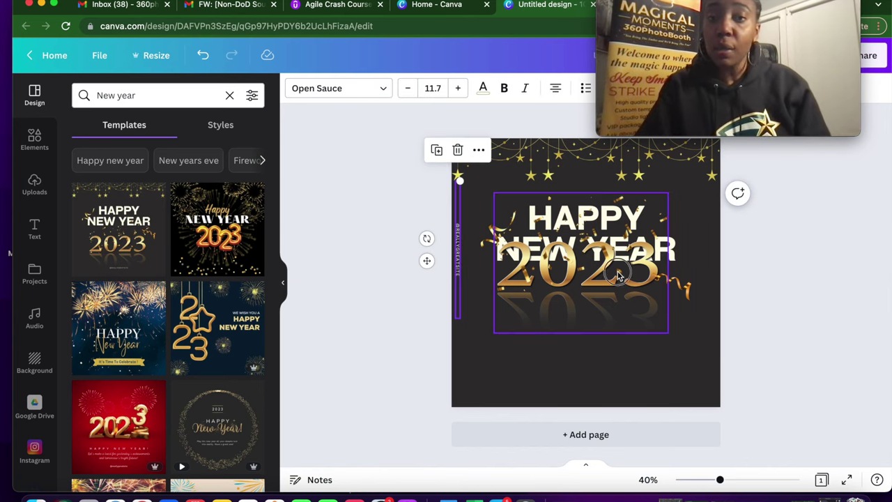
drag(618, 274, 640, 336)
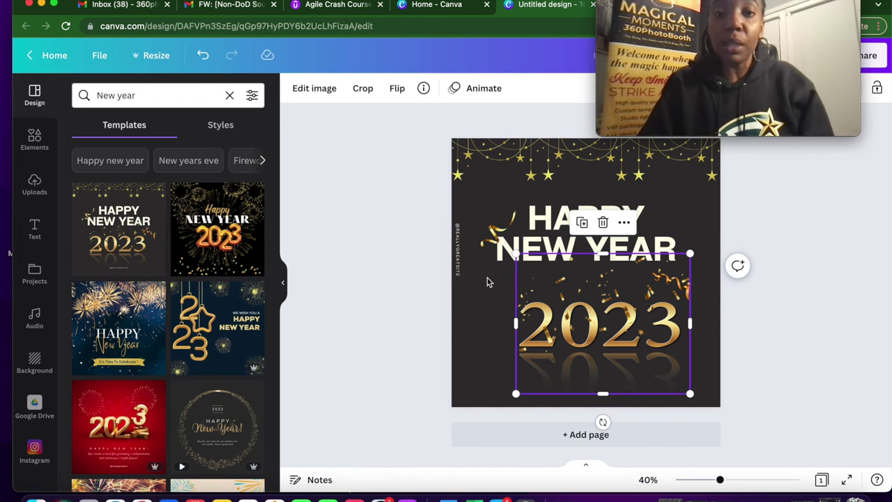
click(459, 270)
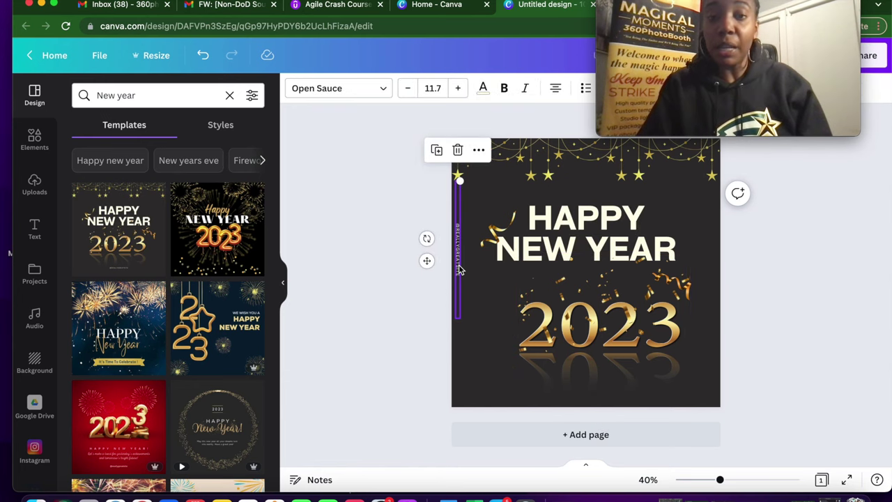
click(581, 368)
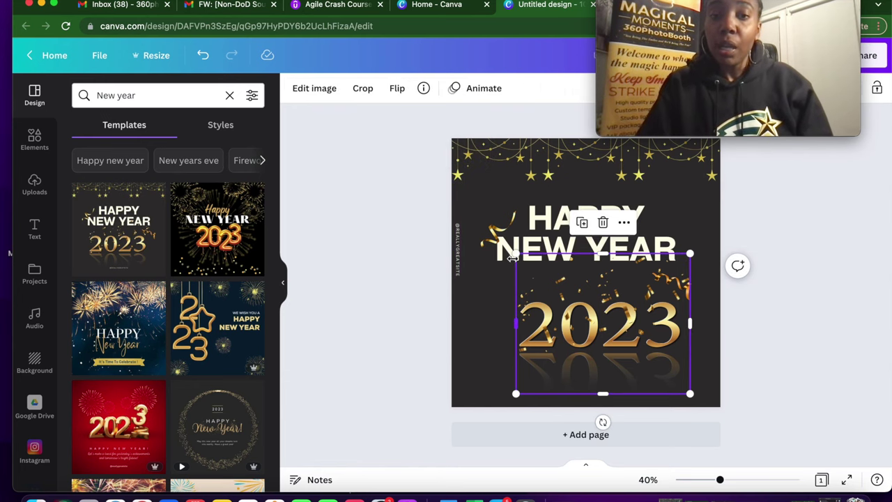
drag(515, 254, 613, 333)
click(511, 199)
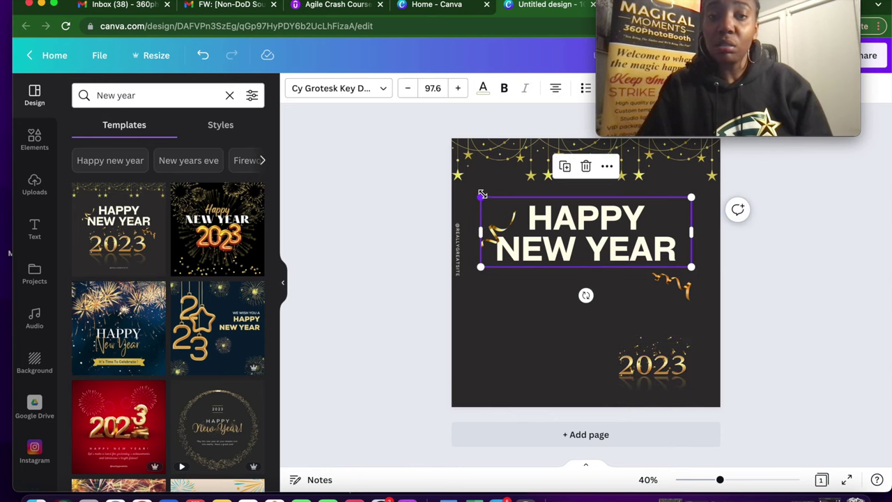
drag(482, 194, 561, 363)
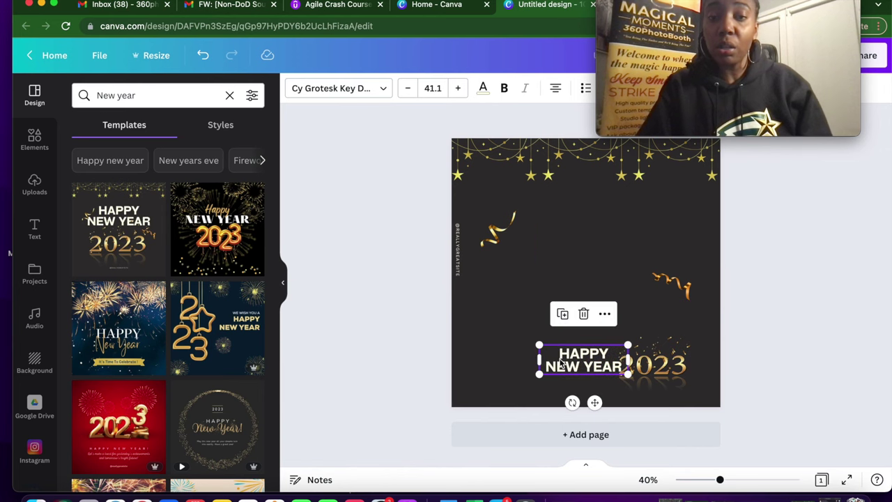
drag(657, 371, 582, 396)
Step: Place the two gold streamers on either side of HAPPY NEW YEAR
click(687, 286)
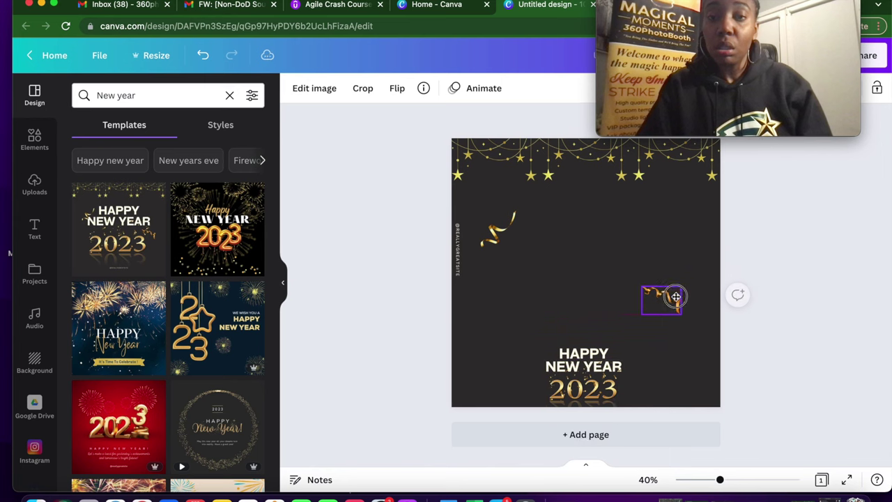
drag(680, 296, 709, 388)
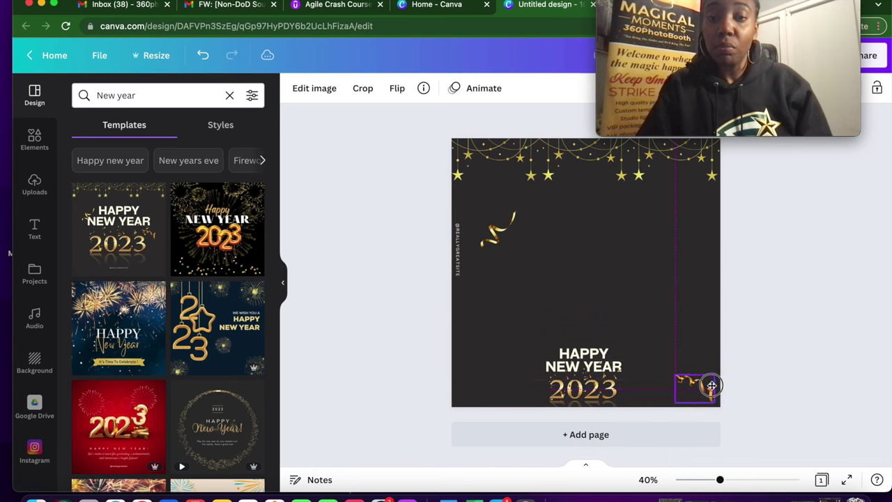
click(501, 226)
drag(501, 227, 534, 359)
click(690, 387)
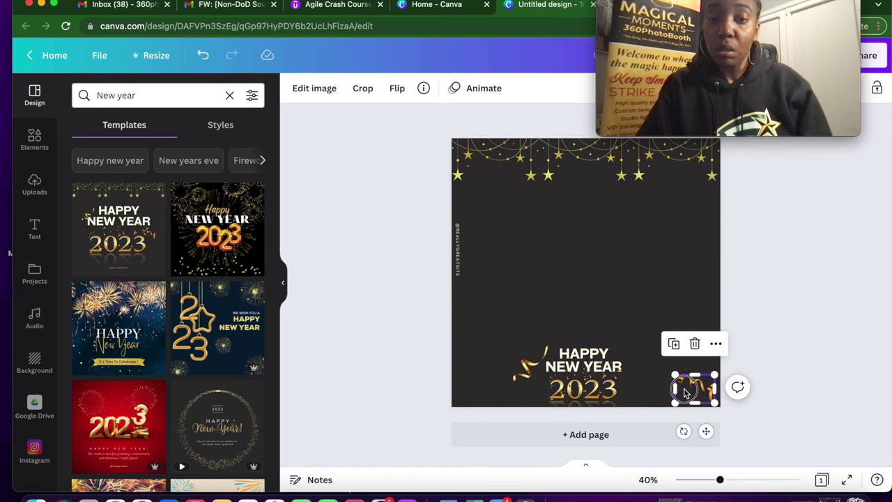
drag(691, 387, 624, 369)
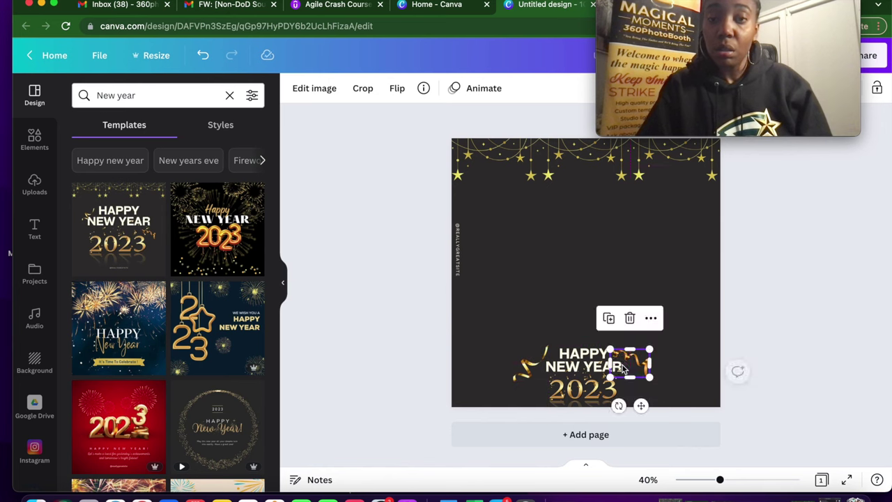
Step: Flip the right streamer horizontally and vertically, then lower both streamers beside 2023
click(397, 89)
click(431, 123)
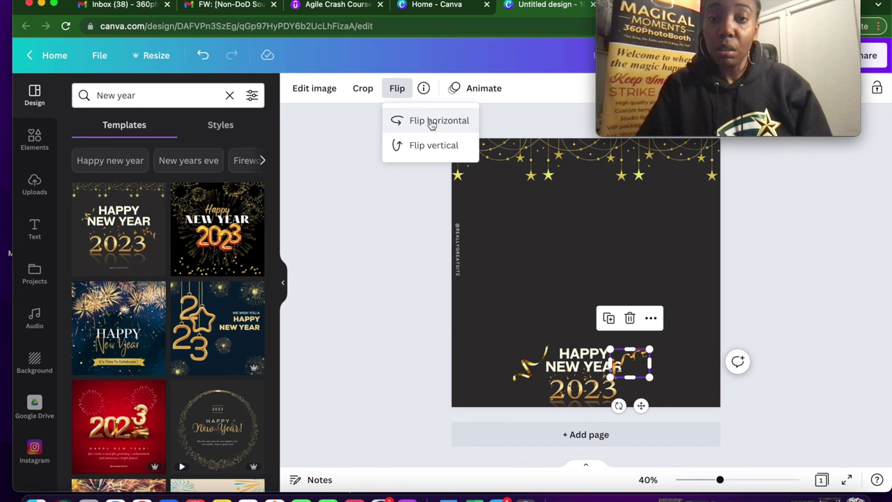
click(432, 145)
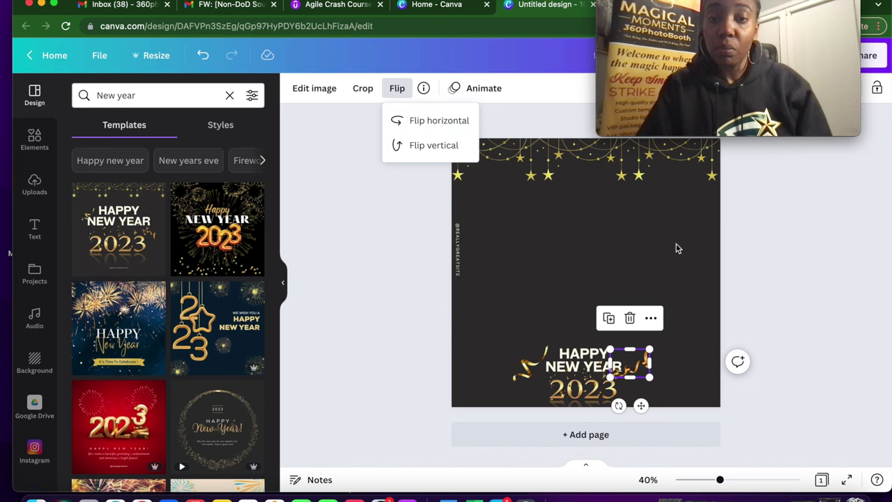
drag(653, 380, 611, 378)
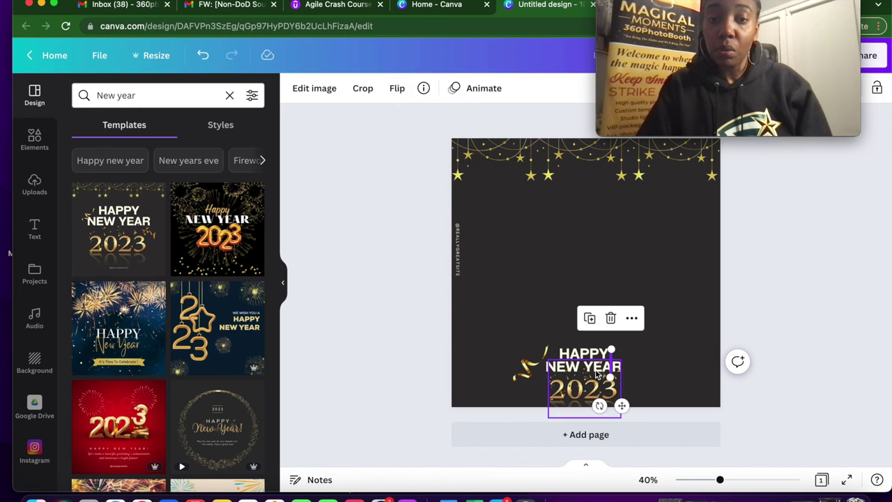
click(202, 55)
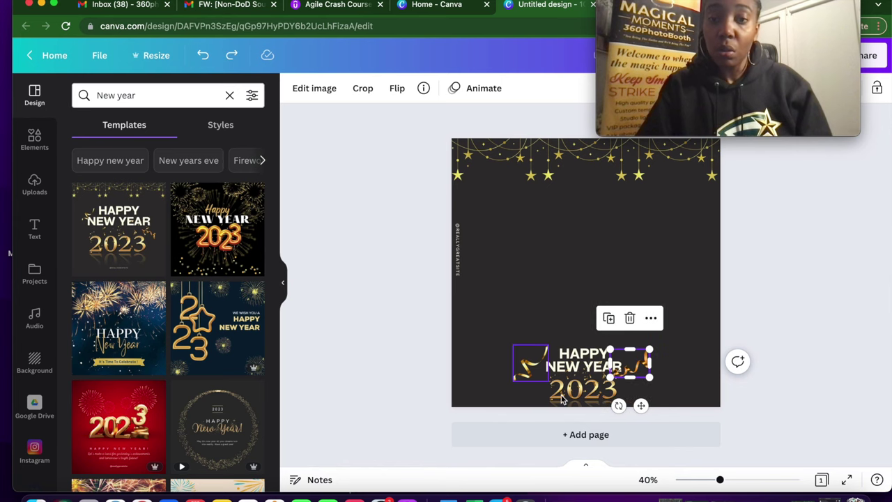
drag(628, 372, 627, 398)
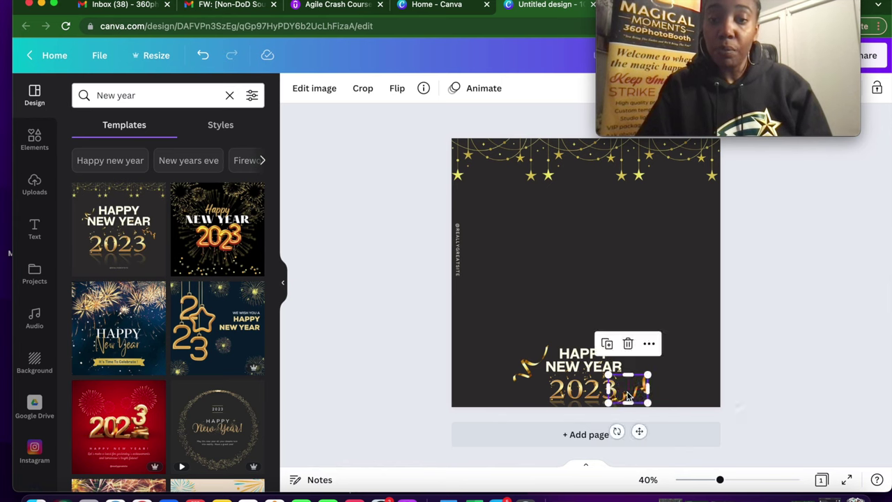
drag(542, 379, 545, 395)
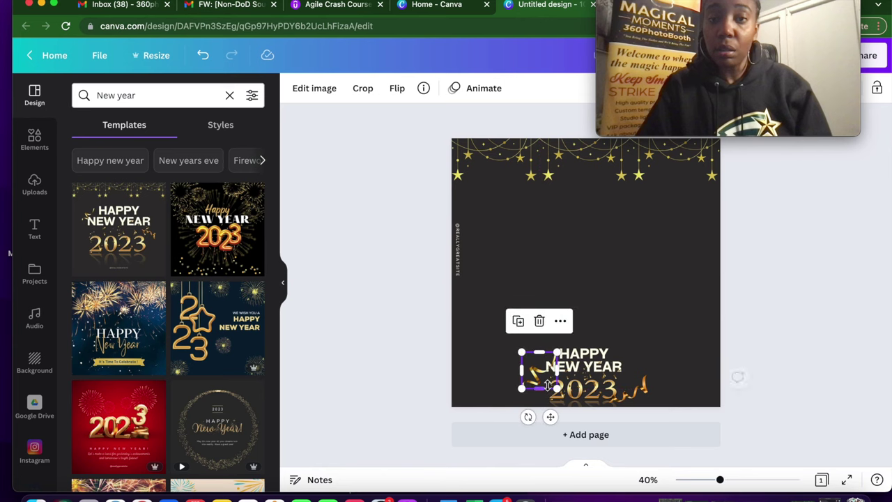
click(822, 317)
right_click(650, 254)
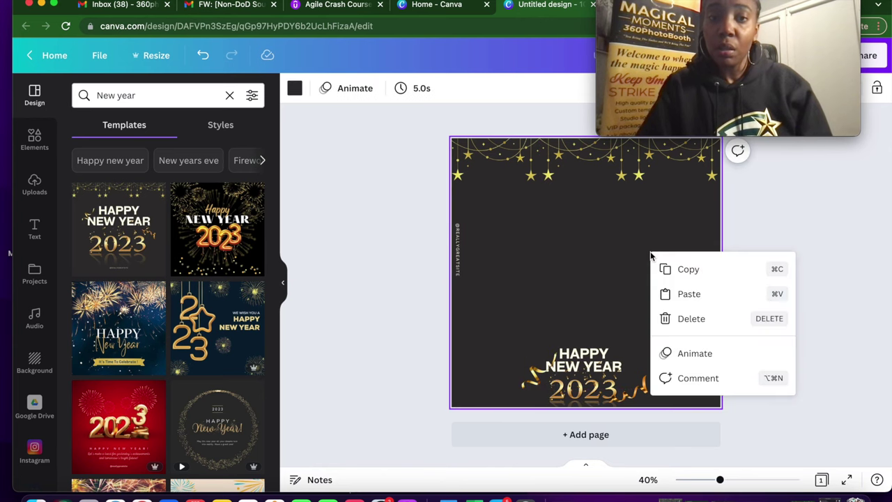
Step: Try a white page background, then undo back to the dark grey background
click(293, 90)
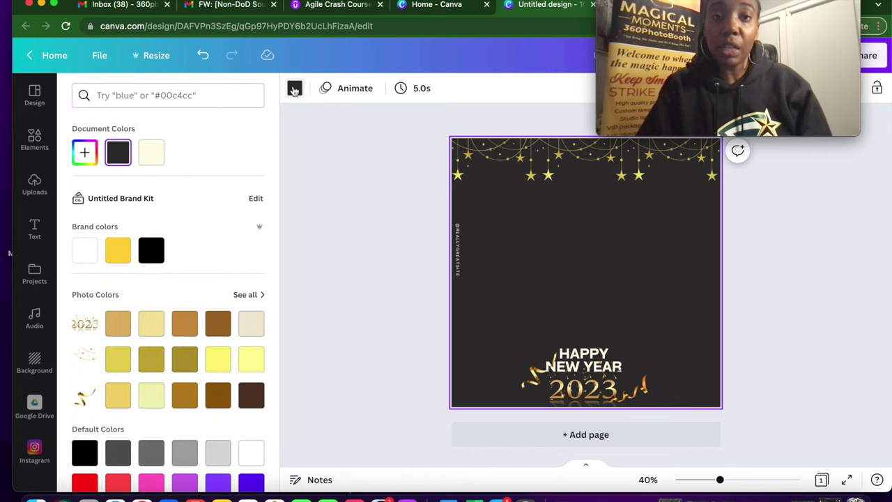
click(85, 256)
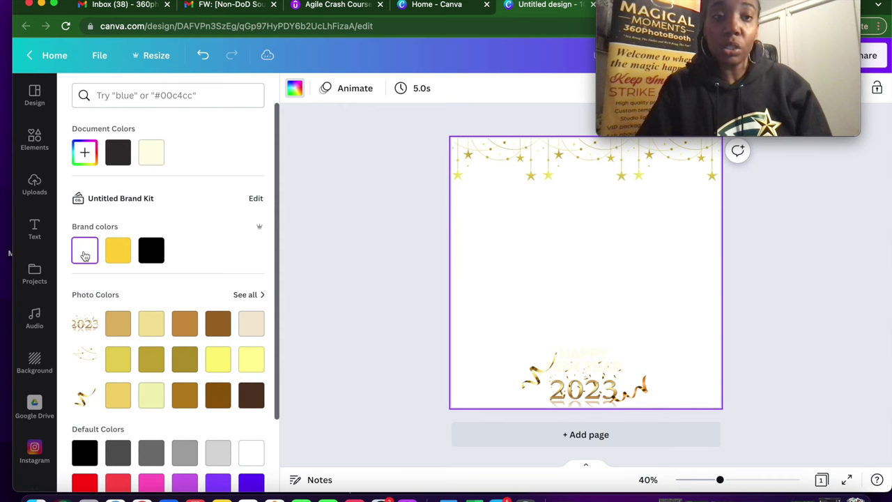
click(203, 57)
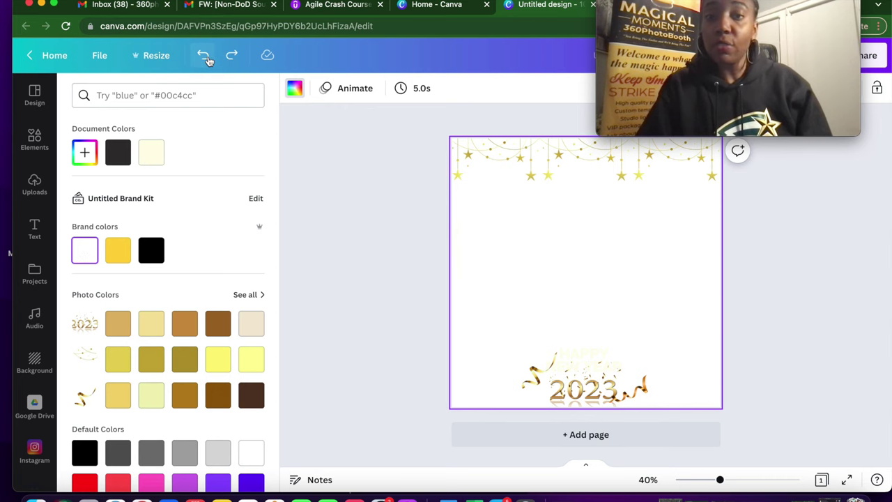
click(204, 58)
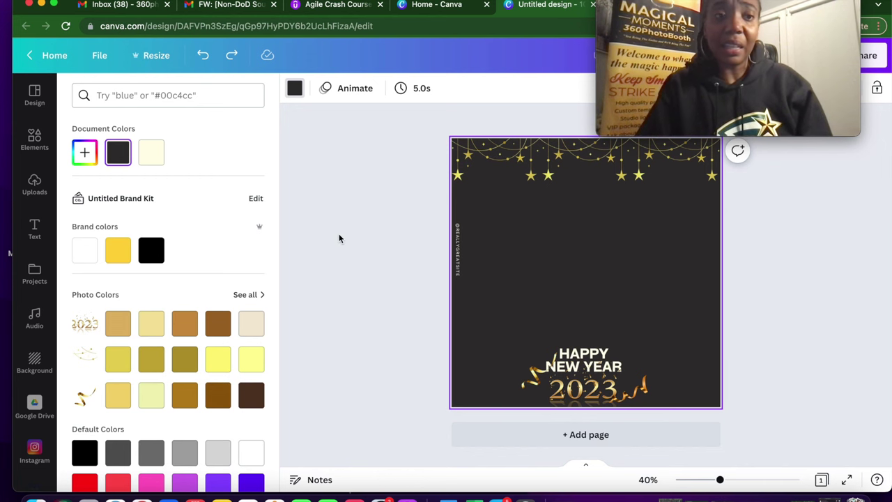
click(34, 139)
Step: Search elements for 'new year' and place a shrunken gold fireworks graphic at the lower left
click(126, 97)
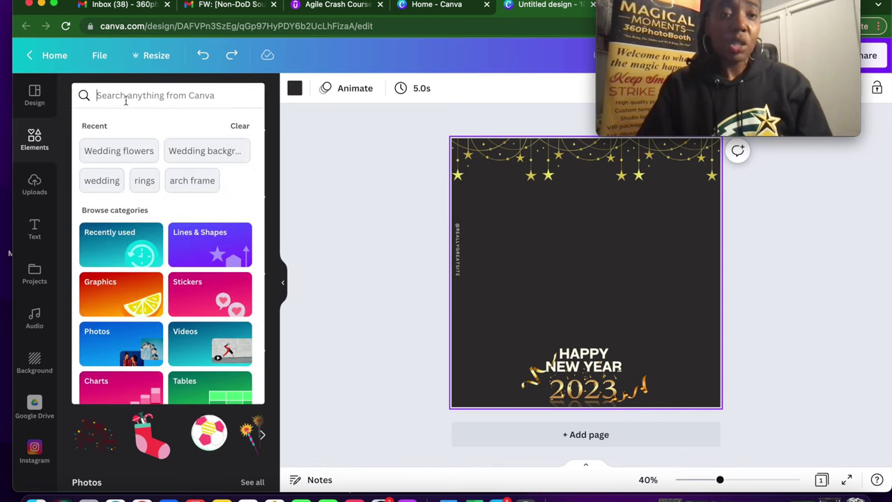
text(new)
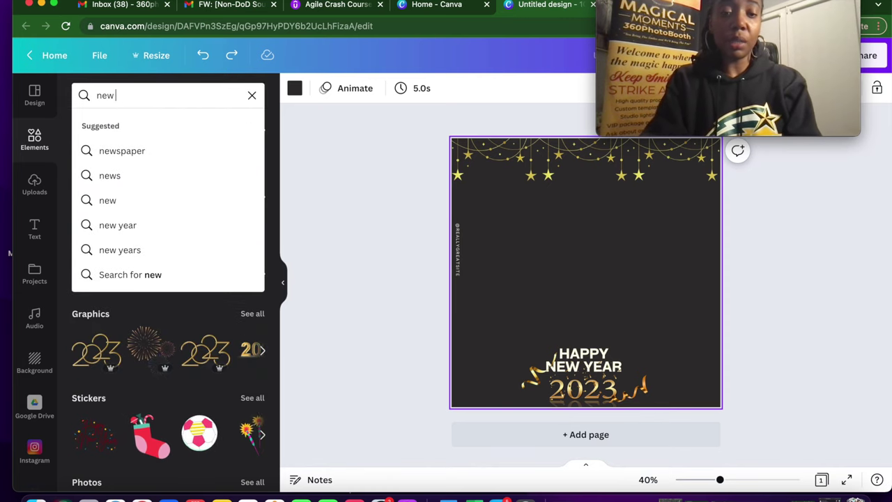
text( year)
key(Return)
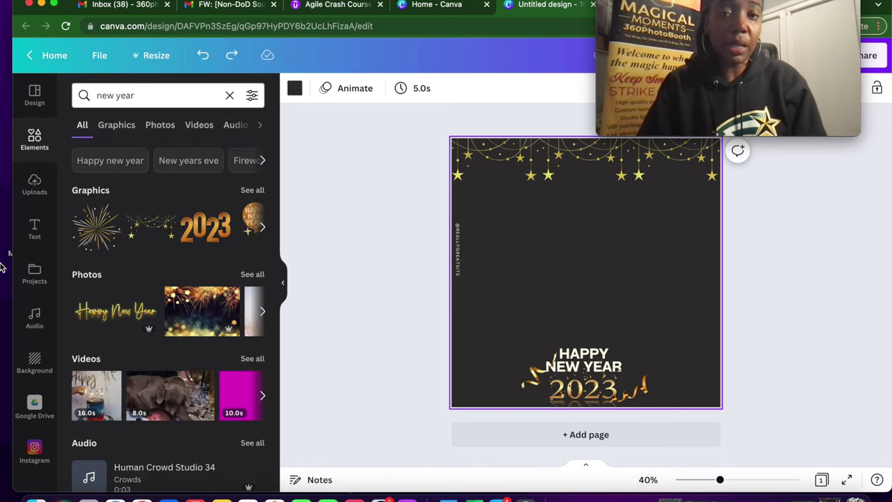
click(96, 227)
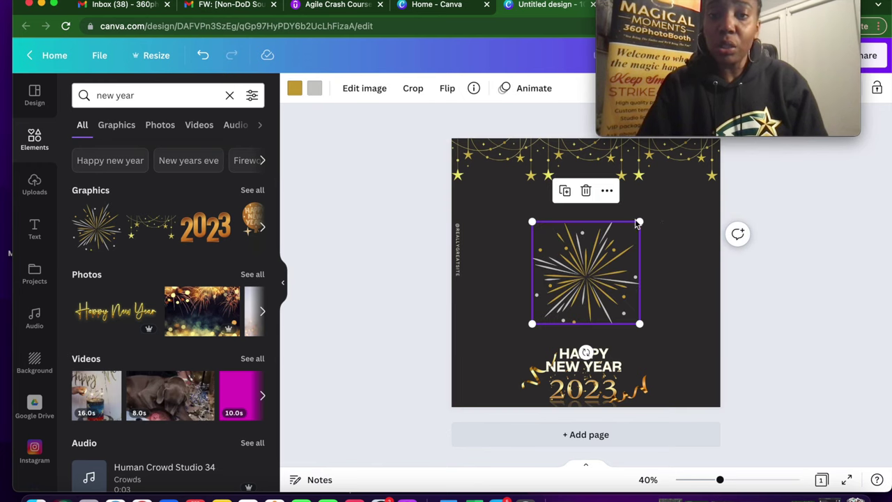
drag(644, 221, 488, 333)
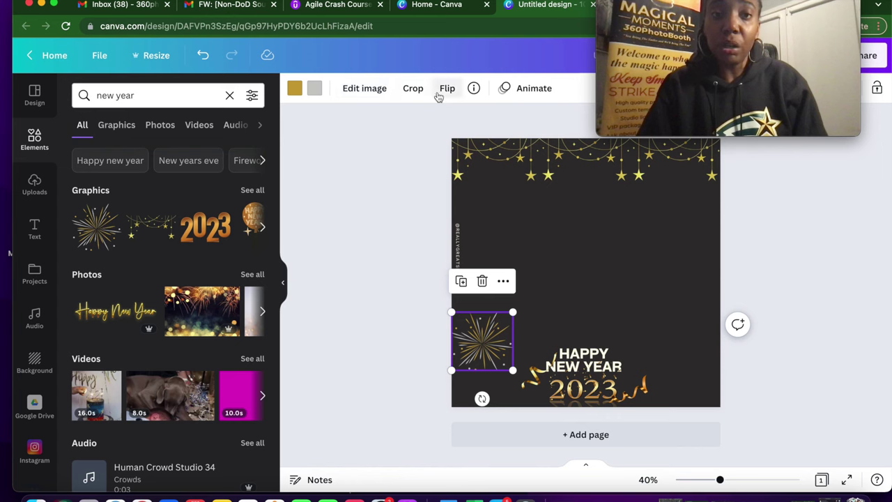
click(463, 284)
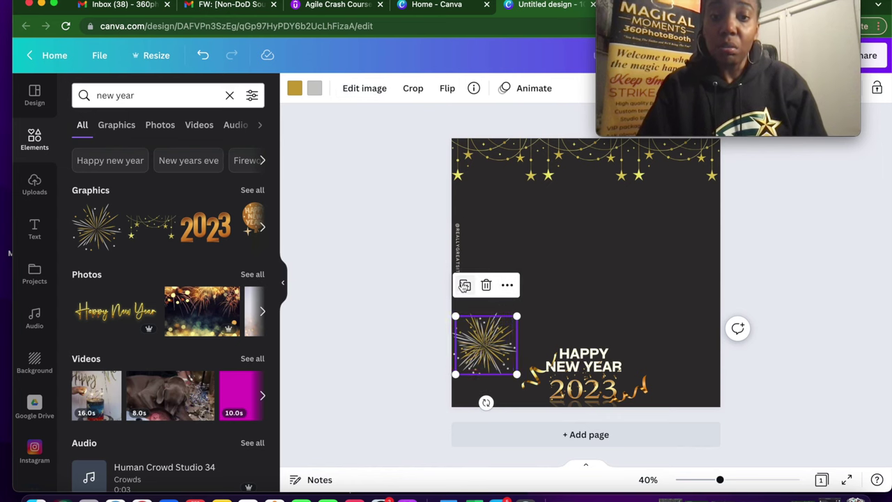
drag(491, 349, 702, 227)
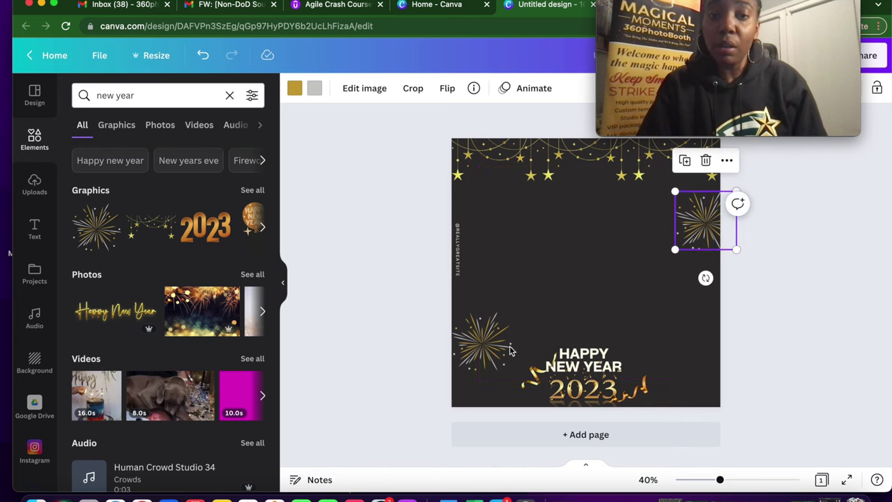
click(465, 359)
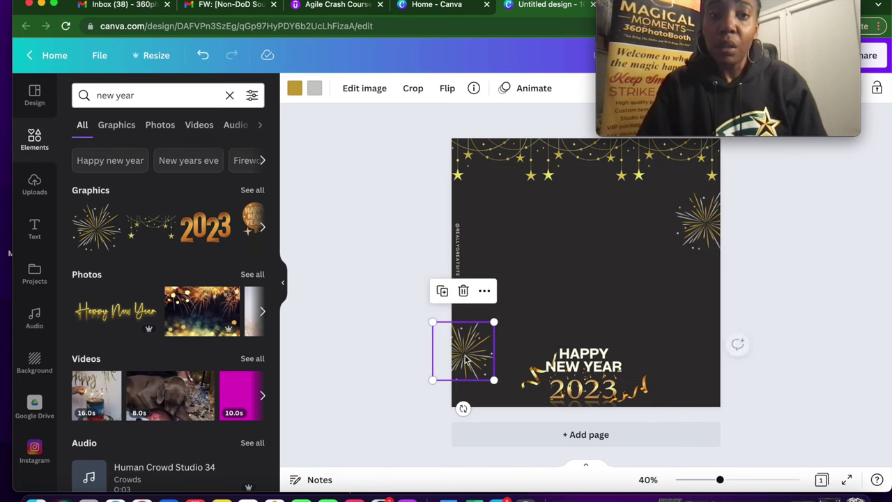
click(686, 218)
click(689, 169)
drag(704, 220, 474, 216)
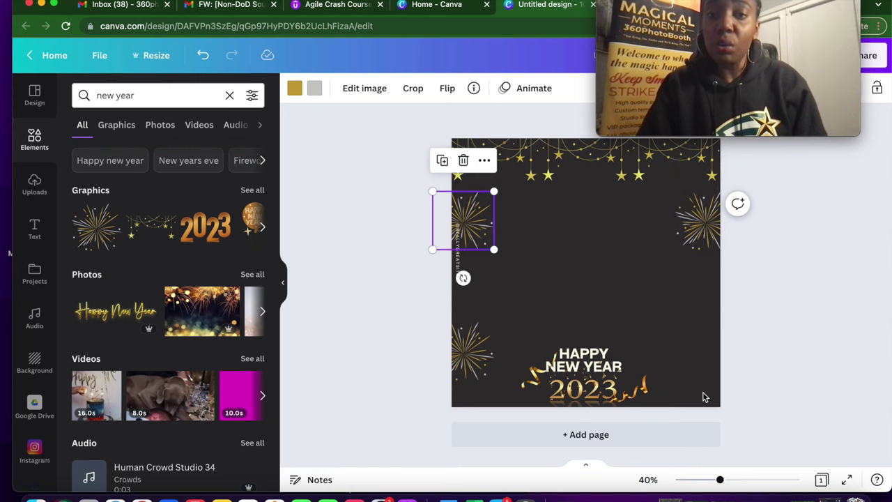
click(743, 342)
drag(456, 281, 461, 300)
click(820, 280)
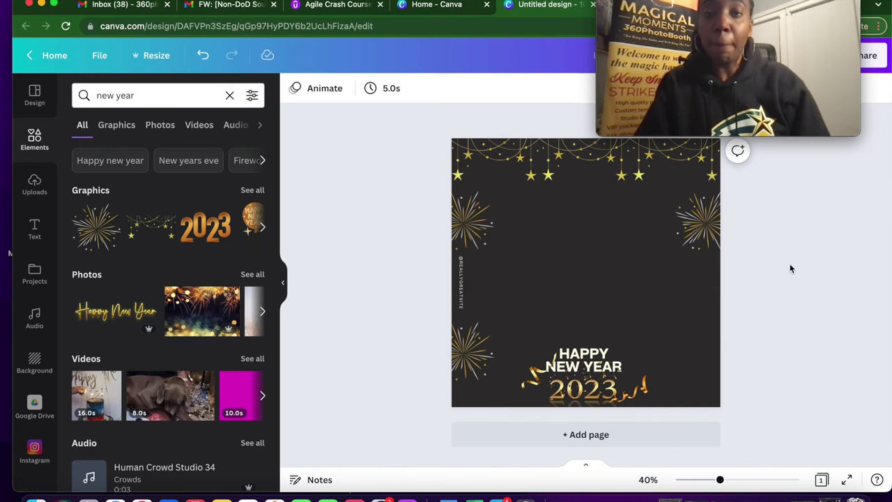
Step: Swap the block HAPPY NEW YEAR text for a shrunken gold script Happy New Year image on 2023
click(700, 220)
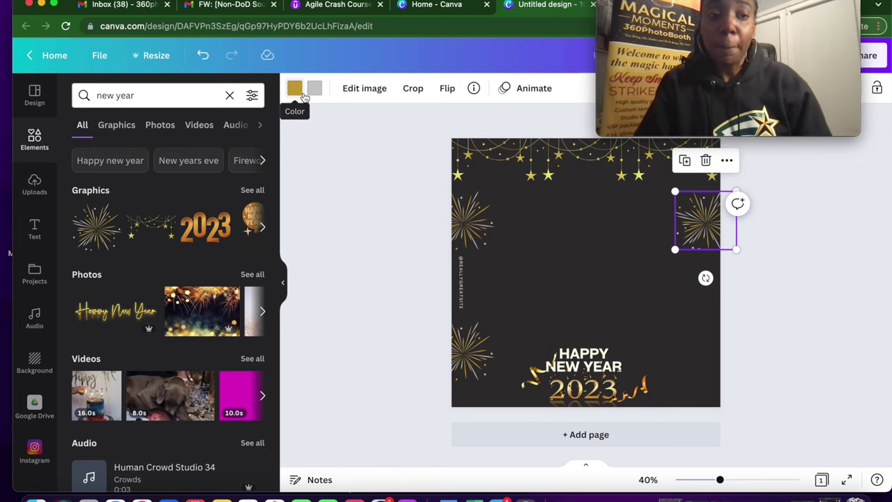
click(139, 311)
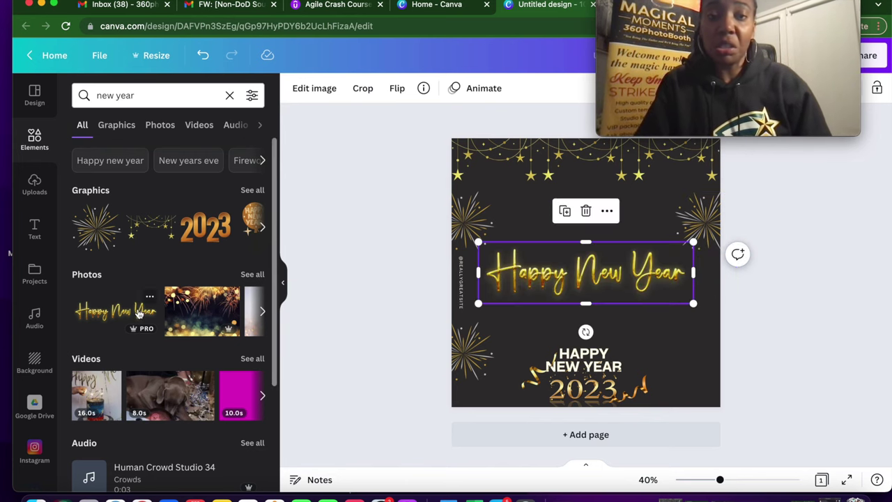
click(584, 361)
key(Delete)
click(586, 293)
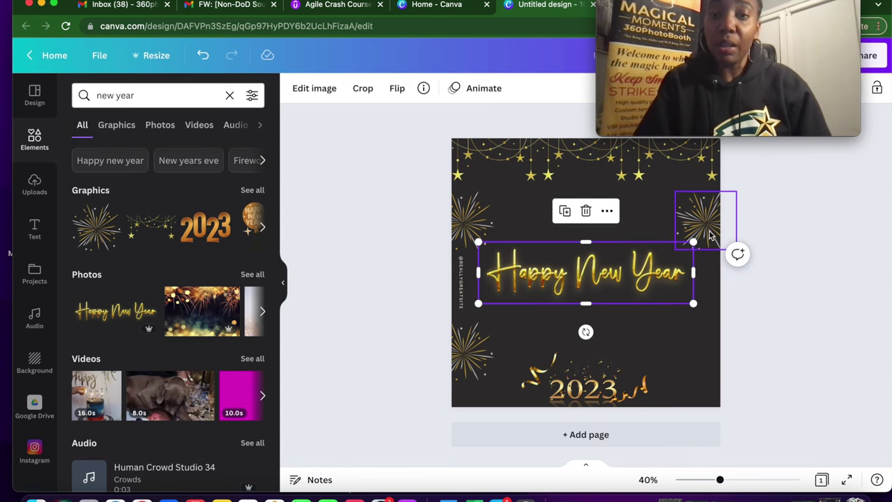
drag(694, 242, 598, 269)
drag(538, 295, 586, 379)
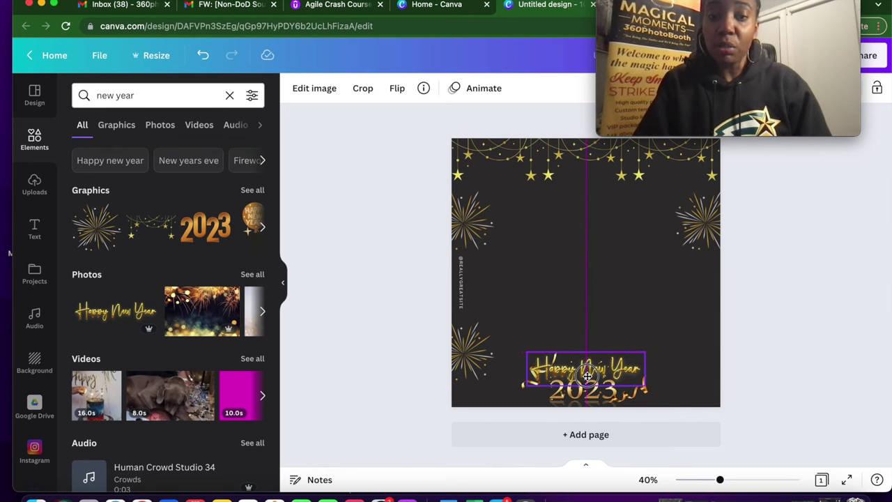
click(777, 359)
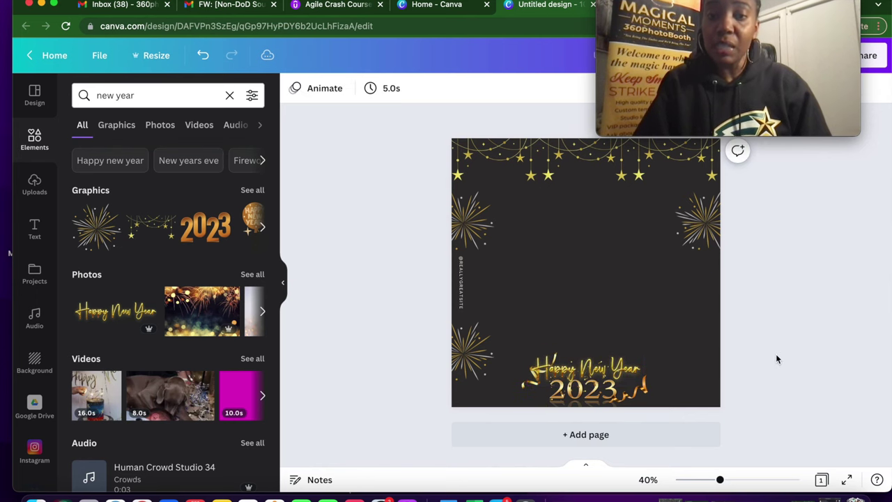
Step: Browse more Happy New Year photos, then bring up the New year design templates
click(263, 311)
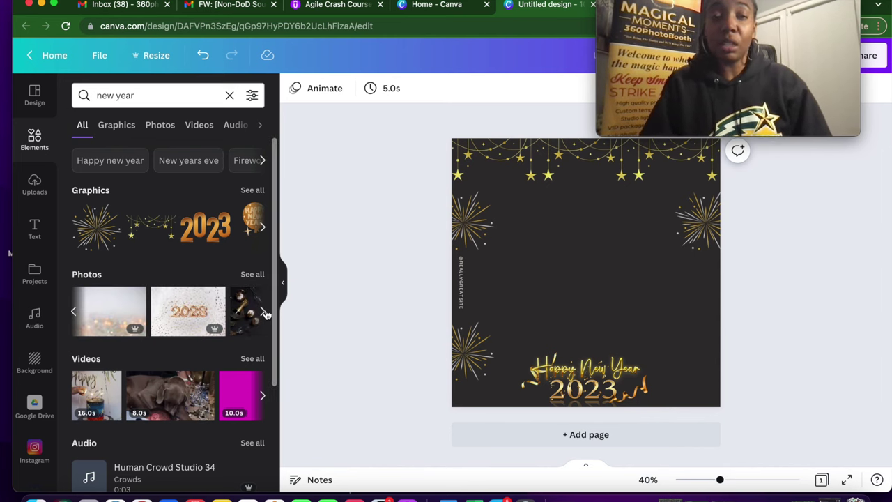
click(133, 168)
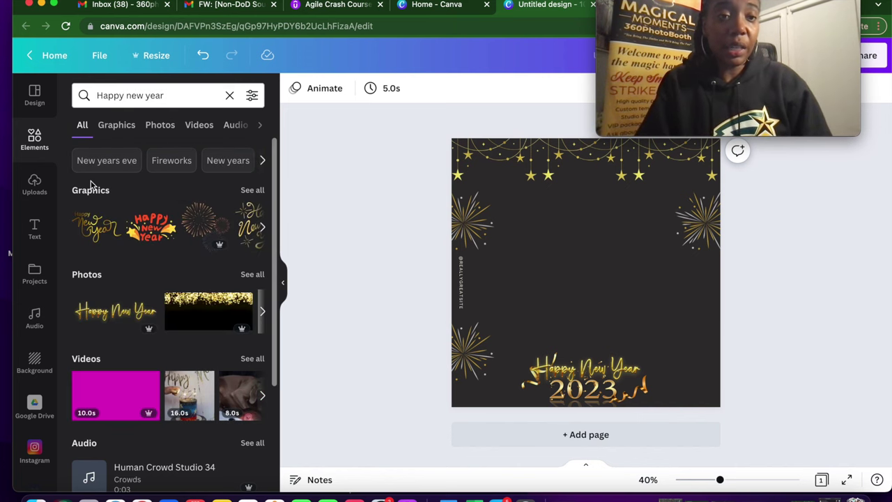
click(41, 103)
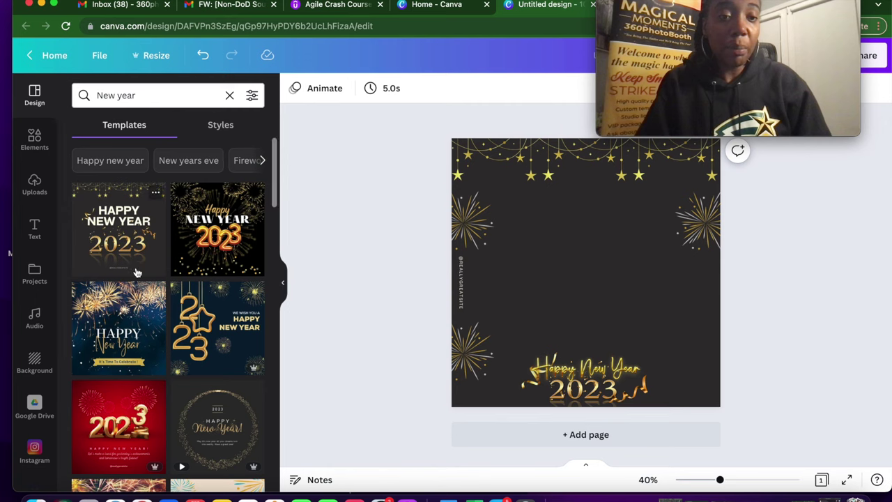
scroll(138, 274, down, 5)
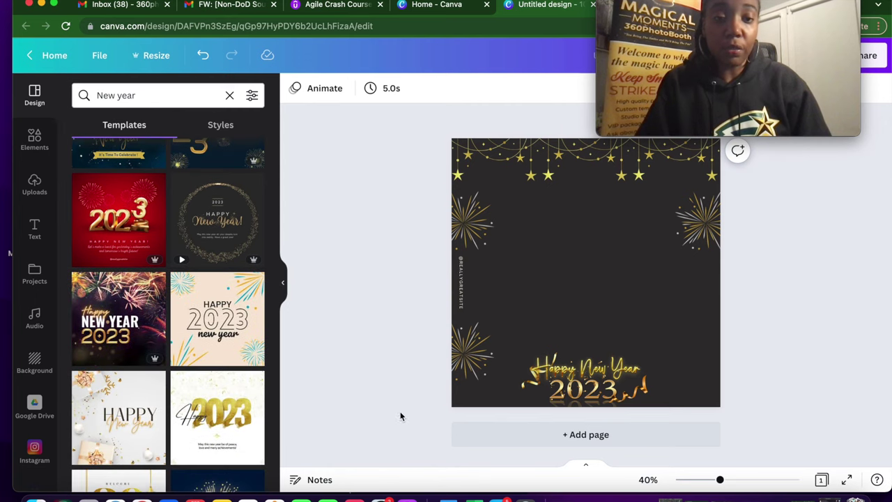
Step: Add a second page with the gift-box Happy New Year template and detach its photo from the background
click(480, 434)
scroll(147, 386, down, 1)
scroll(148, 385, down, 1)
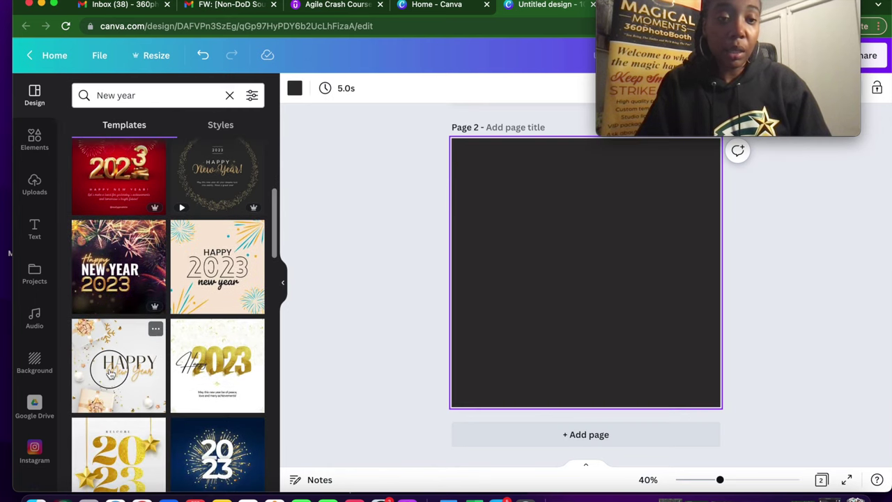
click(110, 373)
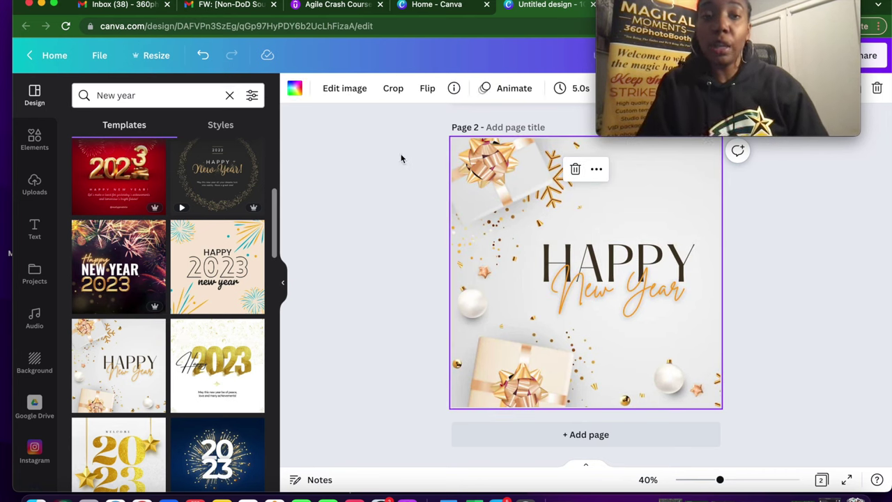
right_click(641, 186)
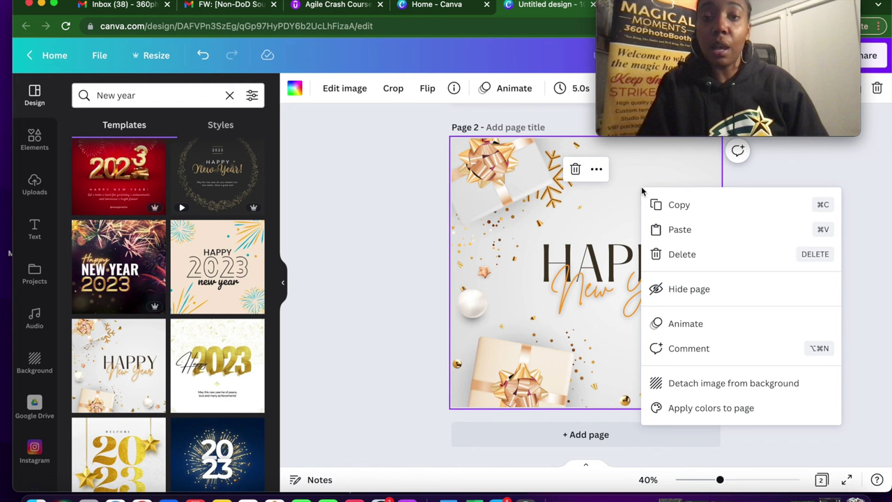
click(725, 382)
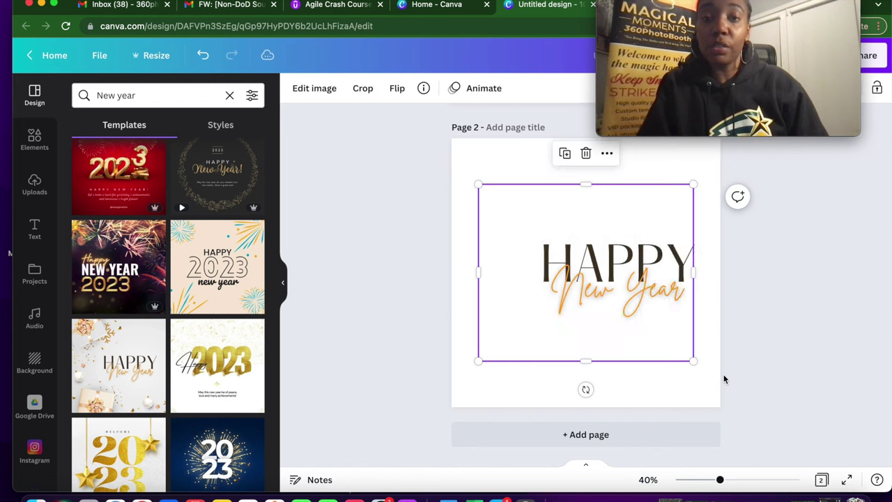
Step: Crop the gift photo into a narrow full-height strip along page 2's left edge
drag(614, 256, 575, 288)
drag(656, 305, 461, 296)
drag(457, 209, 453, 85)
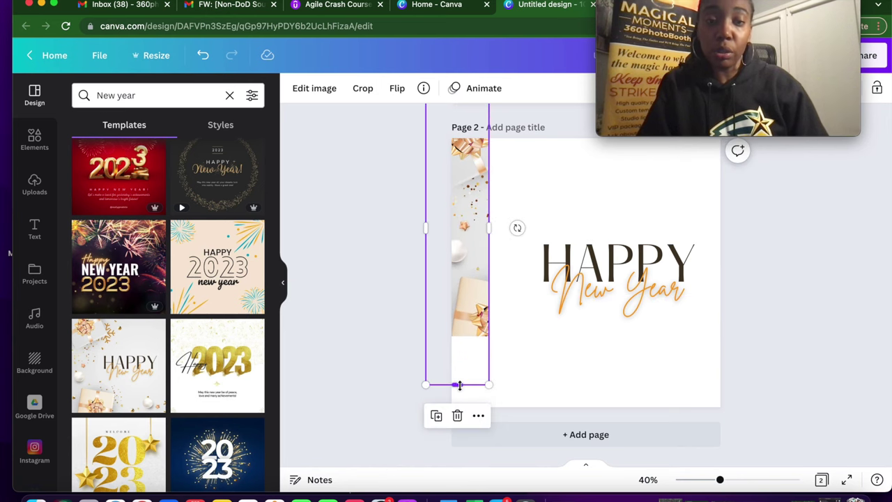
drag(460, 385, 464, 475)
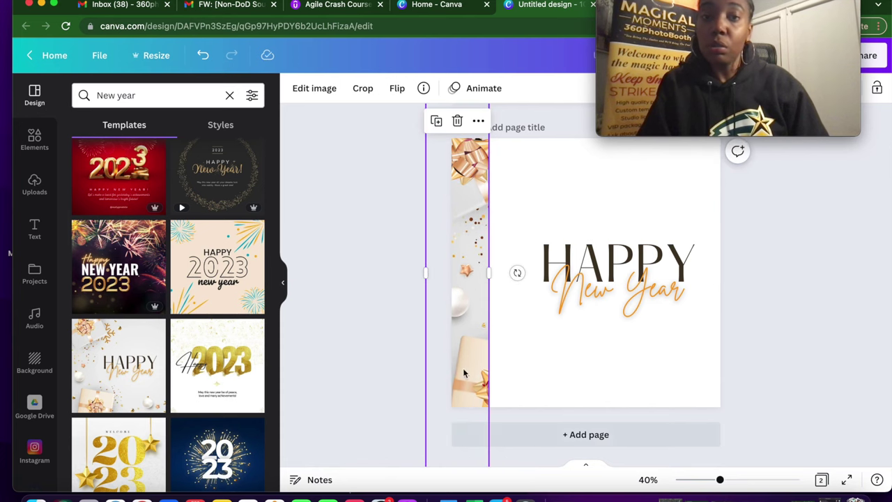
Step: Duplicate the strip, flip the copy horizontally, and place it on the right edge
click(437, 122)
drag(467, 167, 541, 168)
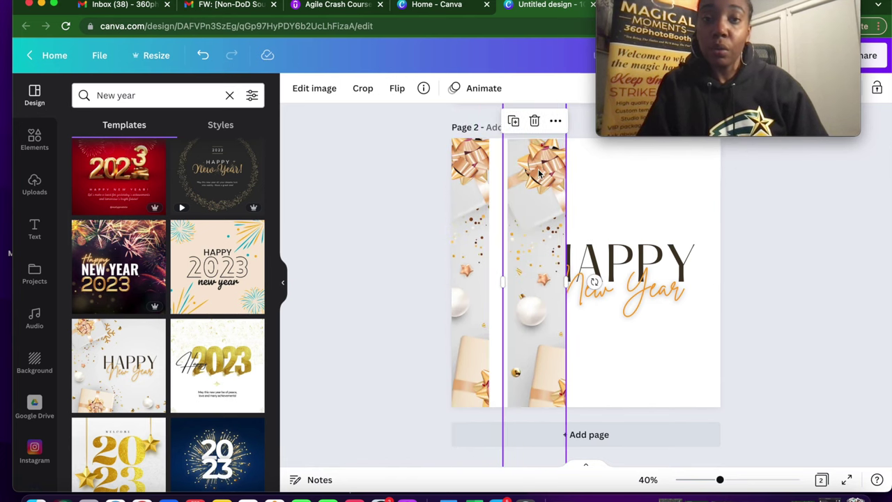
click(397, 91)
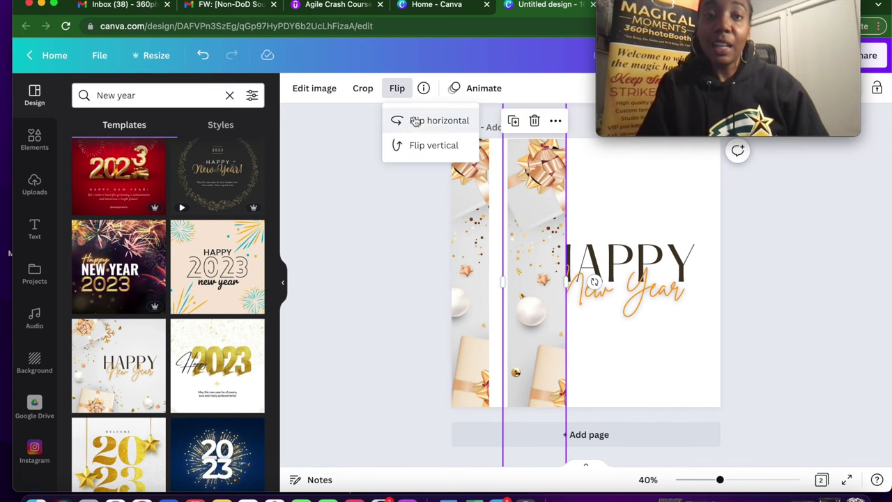
click(419, 122)
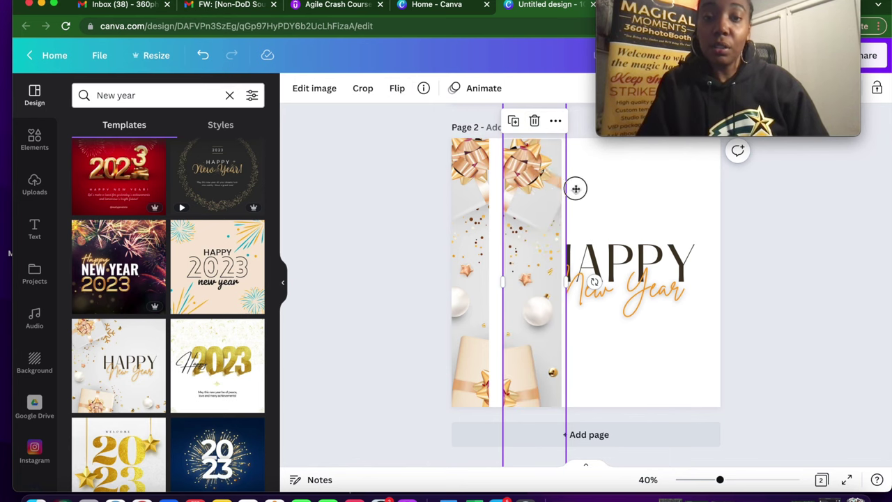
drag(576, 189, 720, 172)
click(804, 174)
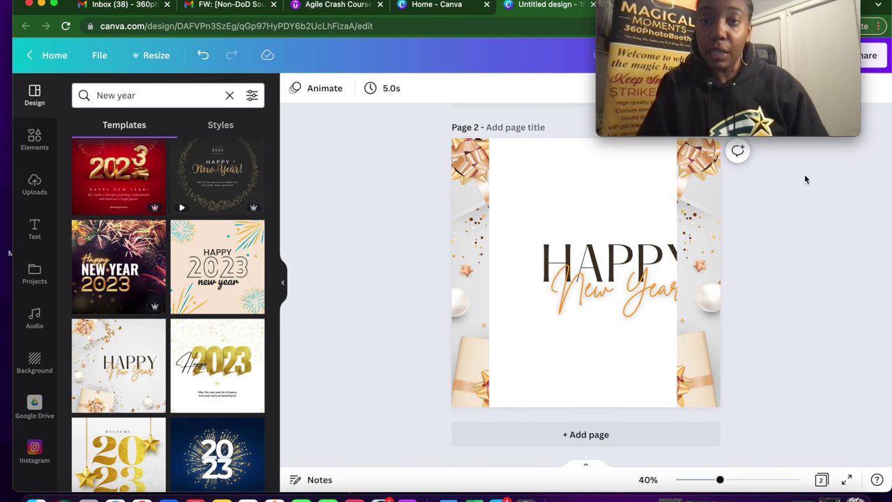
Step: Move HAPPY near the bottom of page 2 and set its font size to 40
click(638, 256)
drag(637, 257, 606, 357)
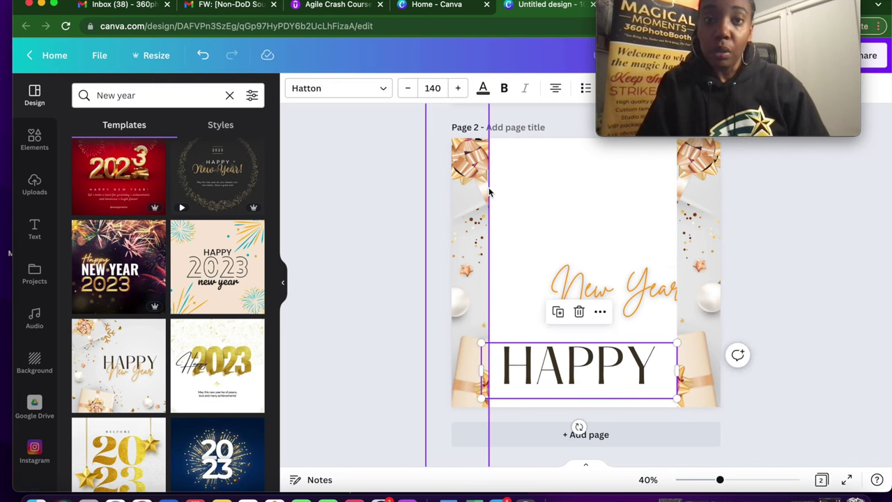
click(428, 87)
text(40)
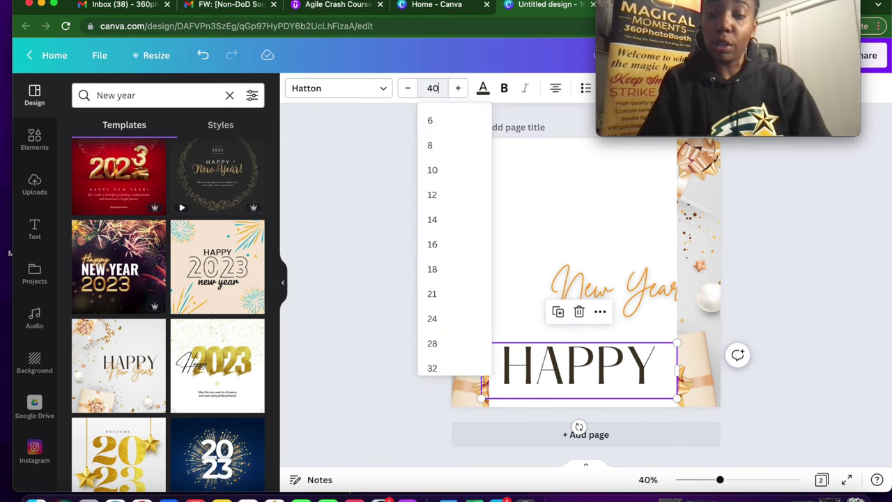
key(Return)
Step: Set New Year to font size 40 and stack it onto HAPPY at the bottom
click(589, 276)
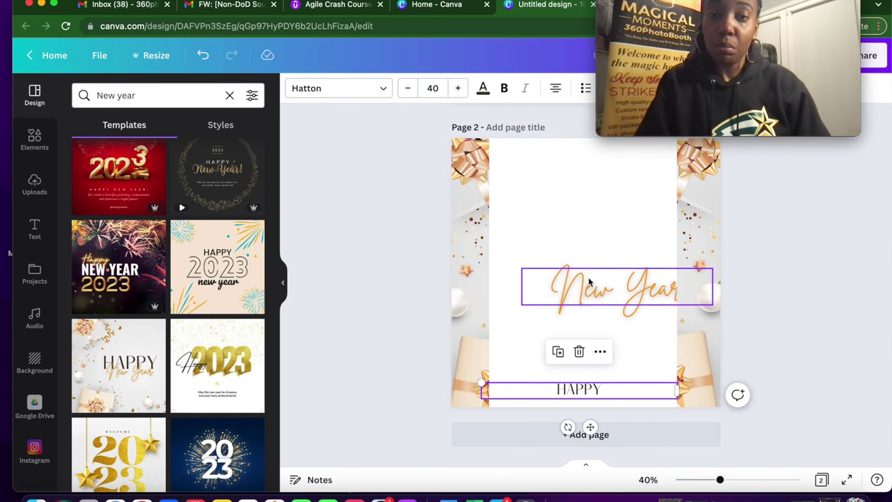
click(433, 87)
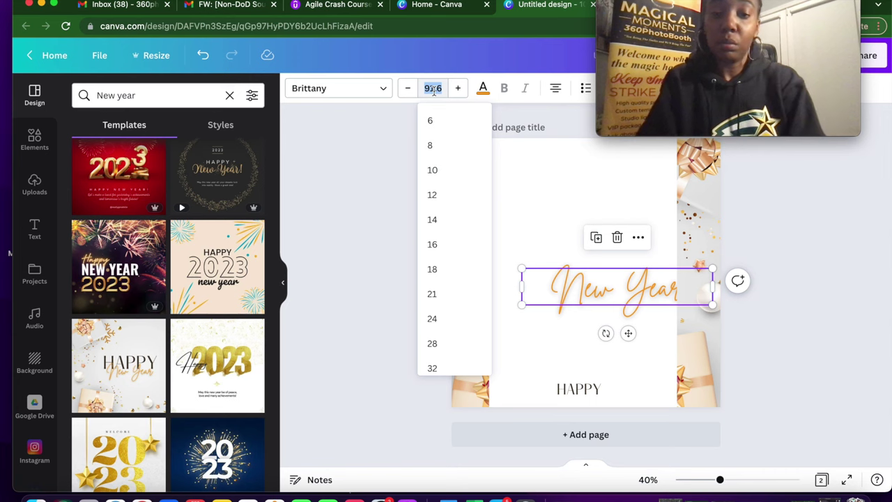
text(40)
key(Return)
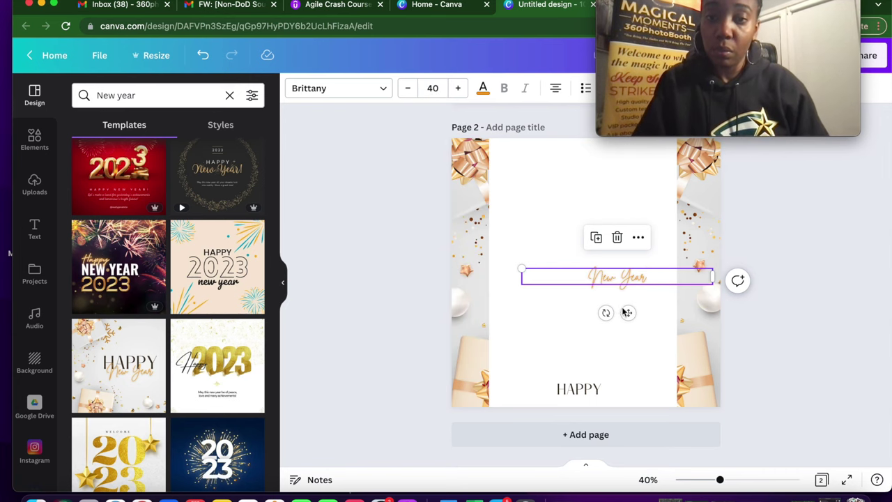
drag(627, 312, 595, 432)
click(770, 319)
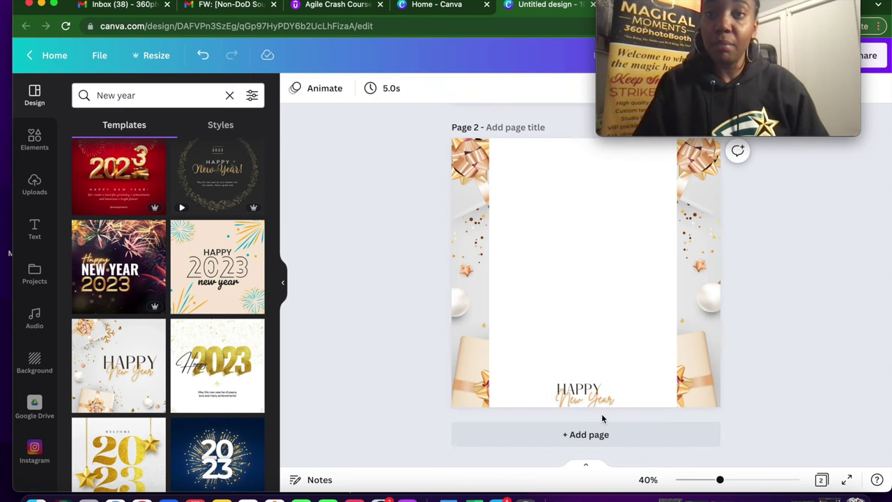
scroll(182, 319, down, 5)
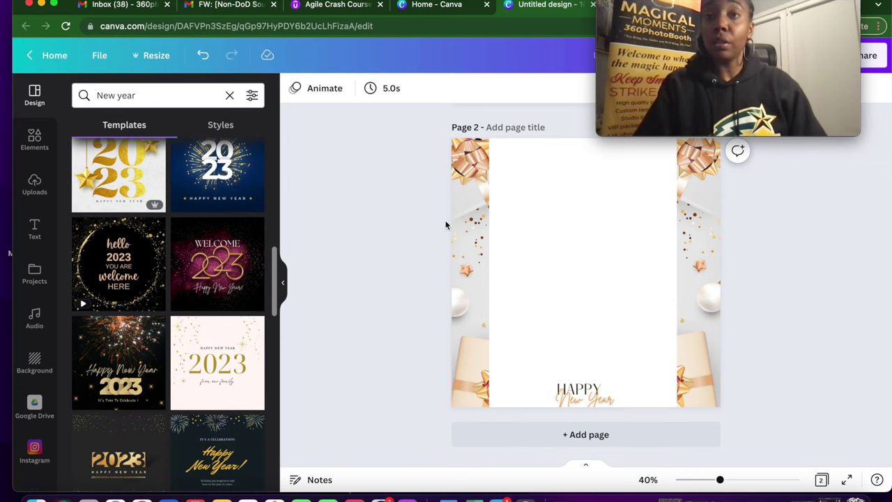
mouse_move(635, 106)
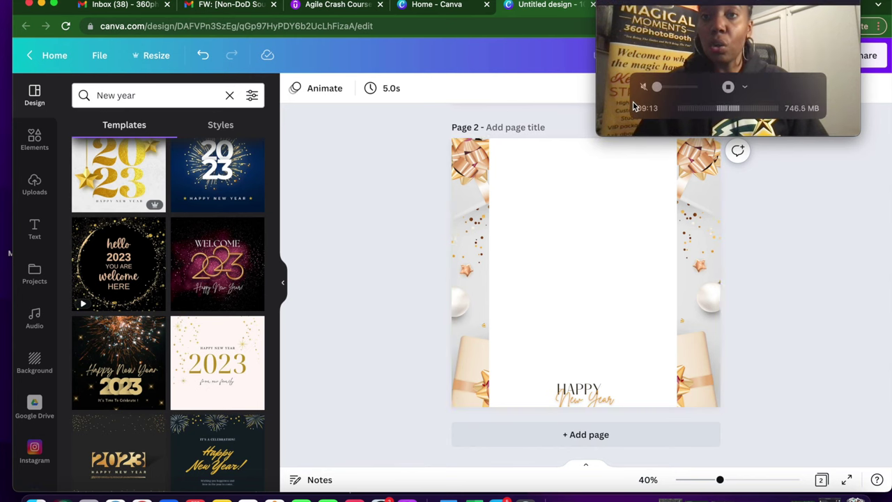